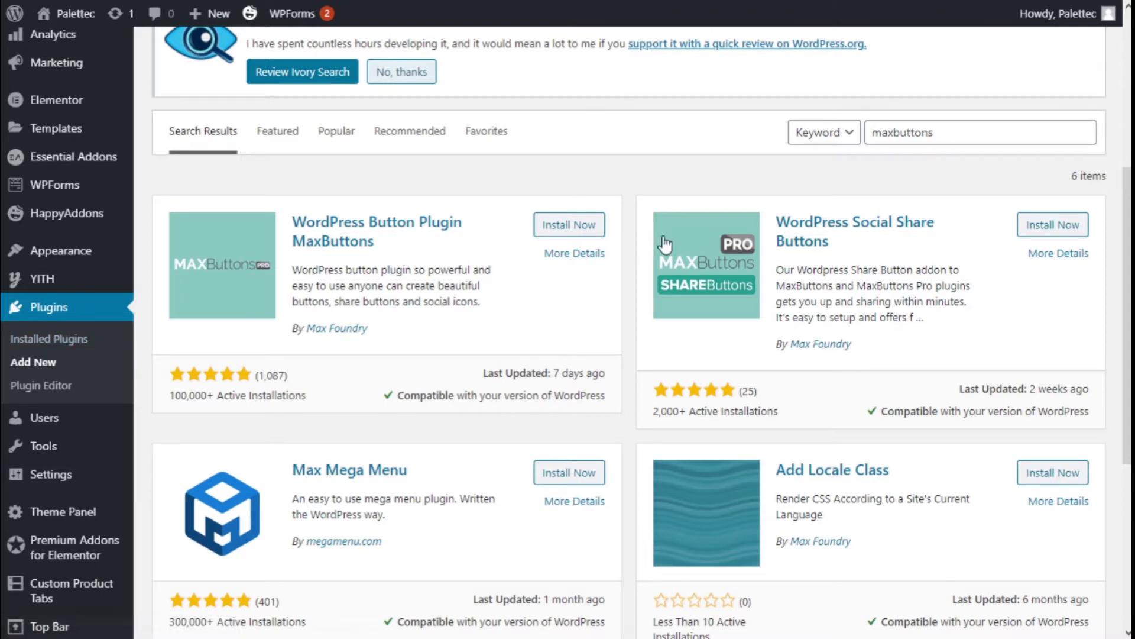
- Search the plugin directory for 'maxbuttons' and install the MaxButtons plugin
click(953, 136)
click(952, 136)
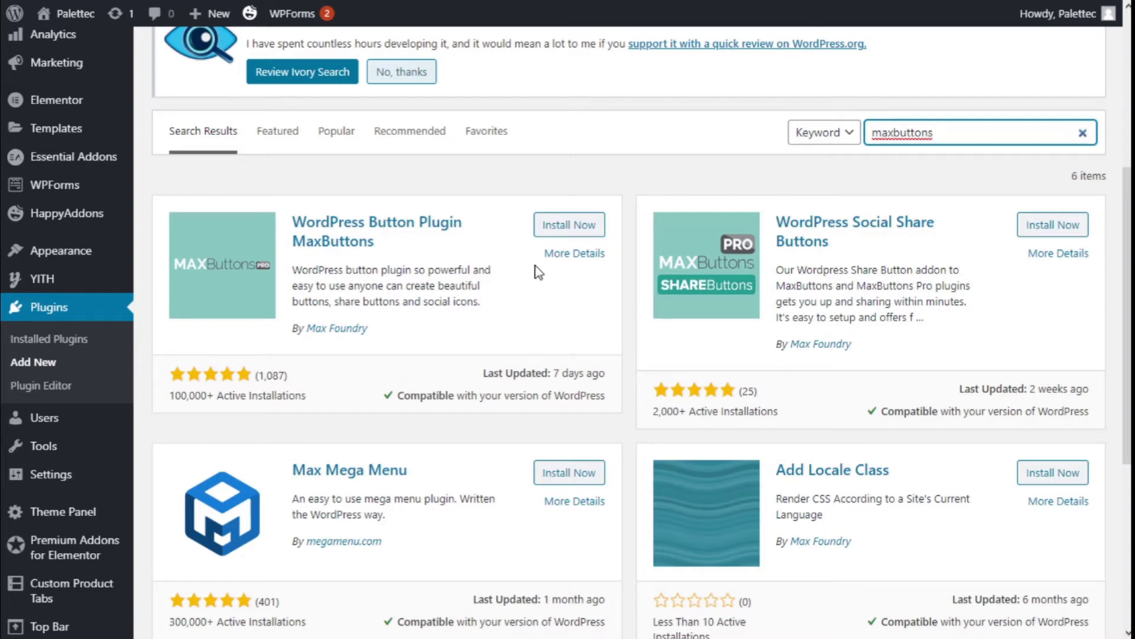
click(562, 236)
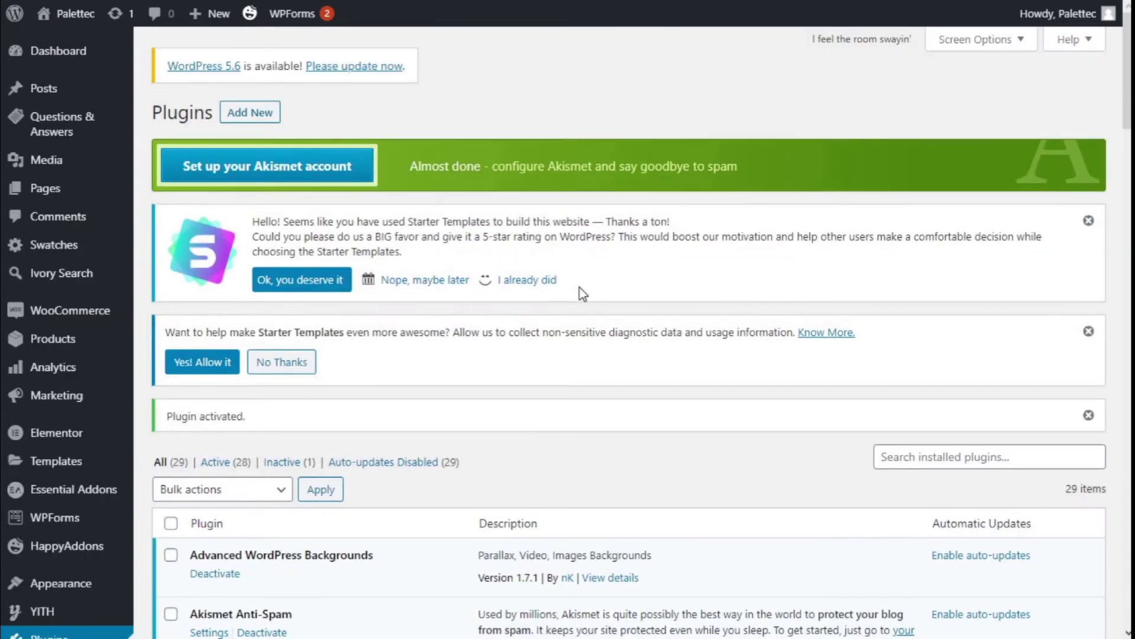
- Scroll the admin sidebar to MaxButtons to bring up its Settings menu entry
scroll(528, 266, down, 7)
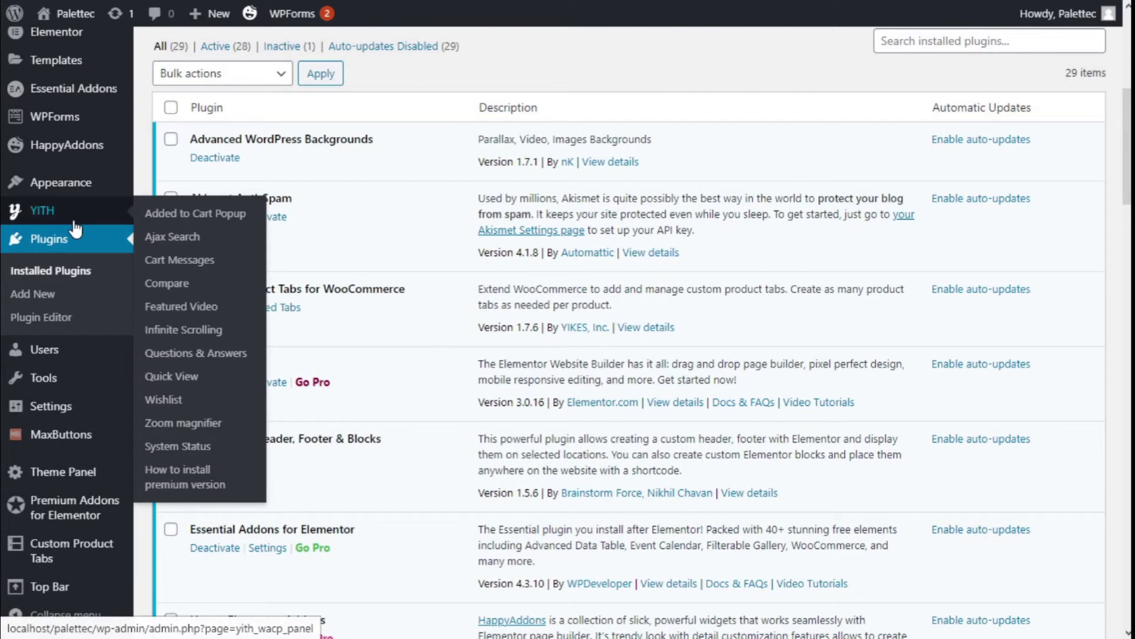
mouse_move(74, 438)
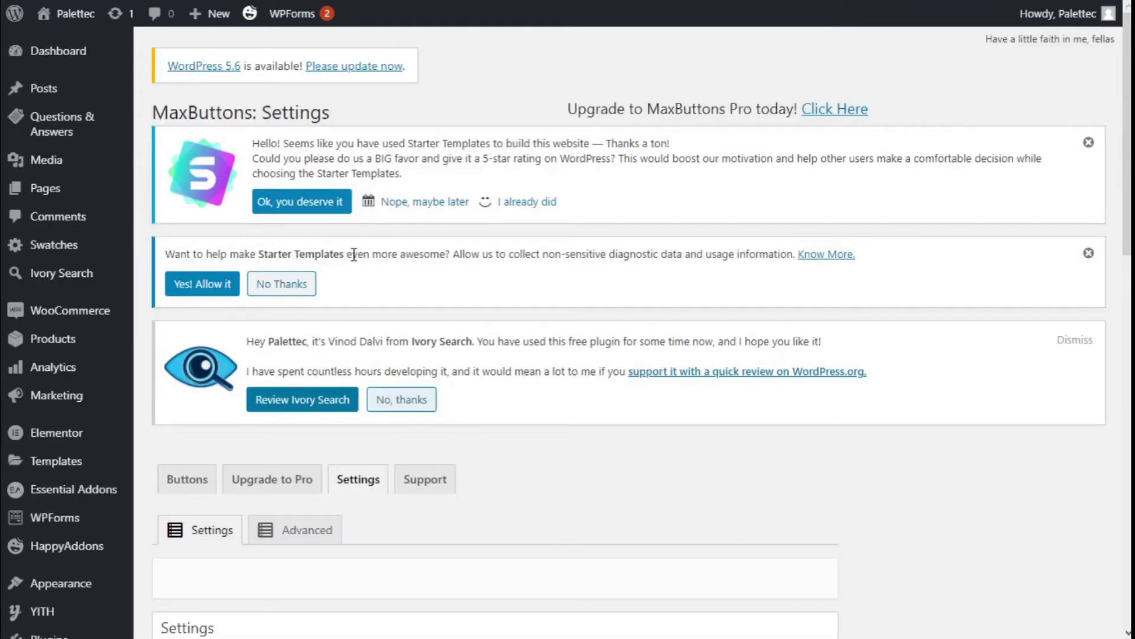
scroll(360, 212, down, 10)
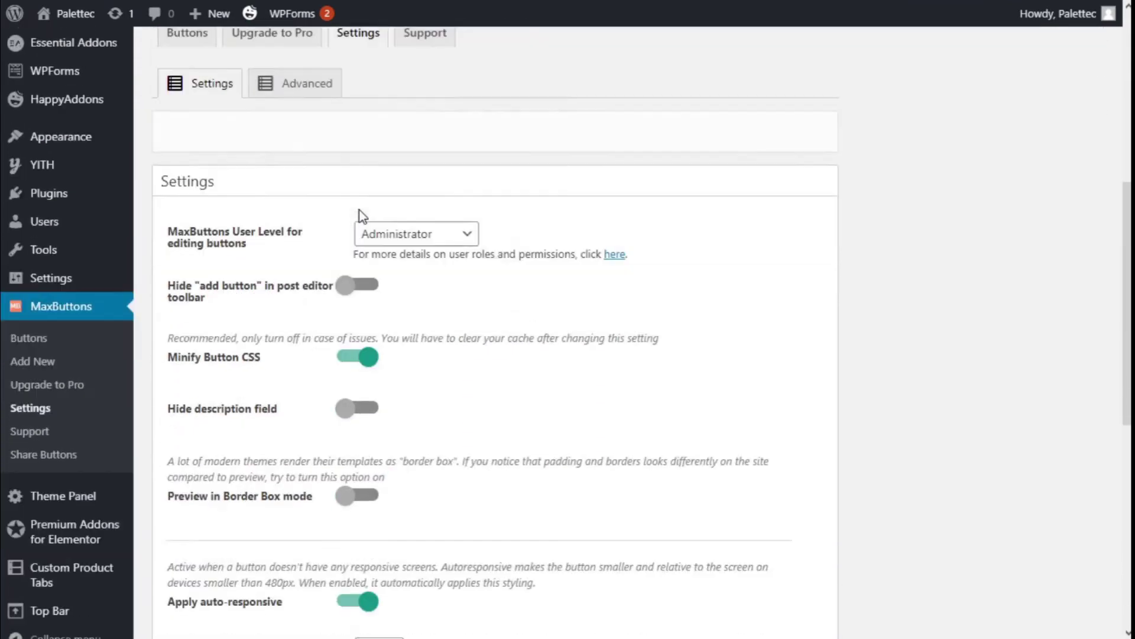
scroll(221, 220, up, 3)
scroll(218, 217, down, 2)
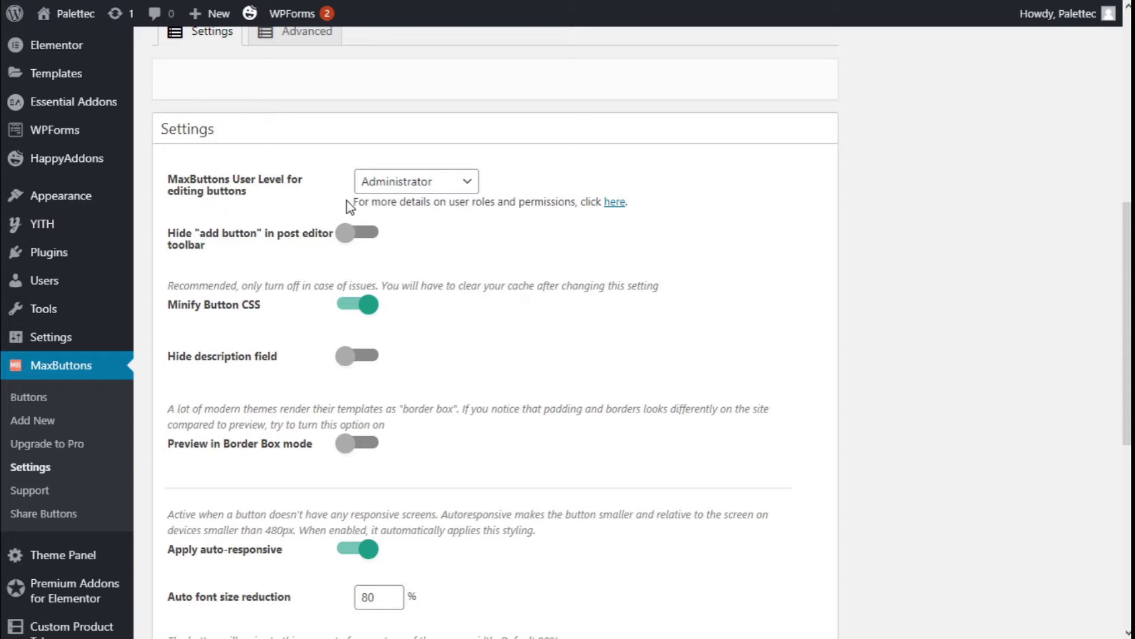
click(396, 189)
click(396, 189)
scroll(396, 190, down, 1)
scroll(398, 198, down, 1)
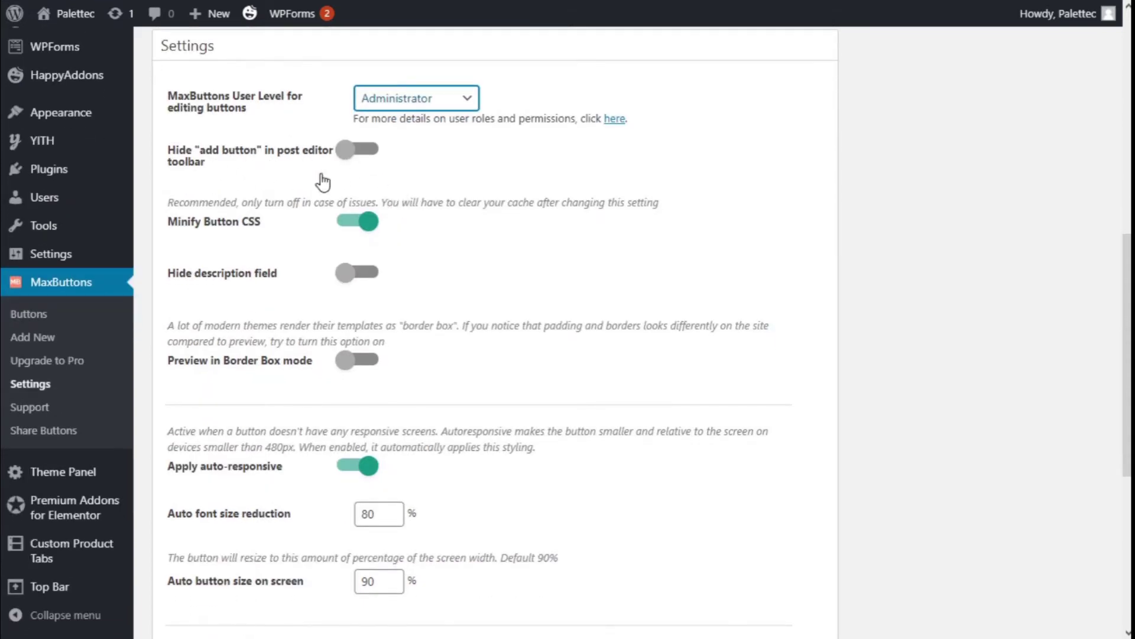
scroll(322, 177, down, 1)
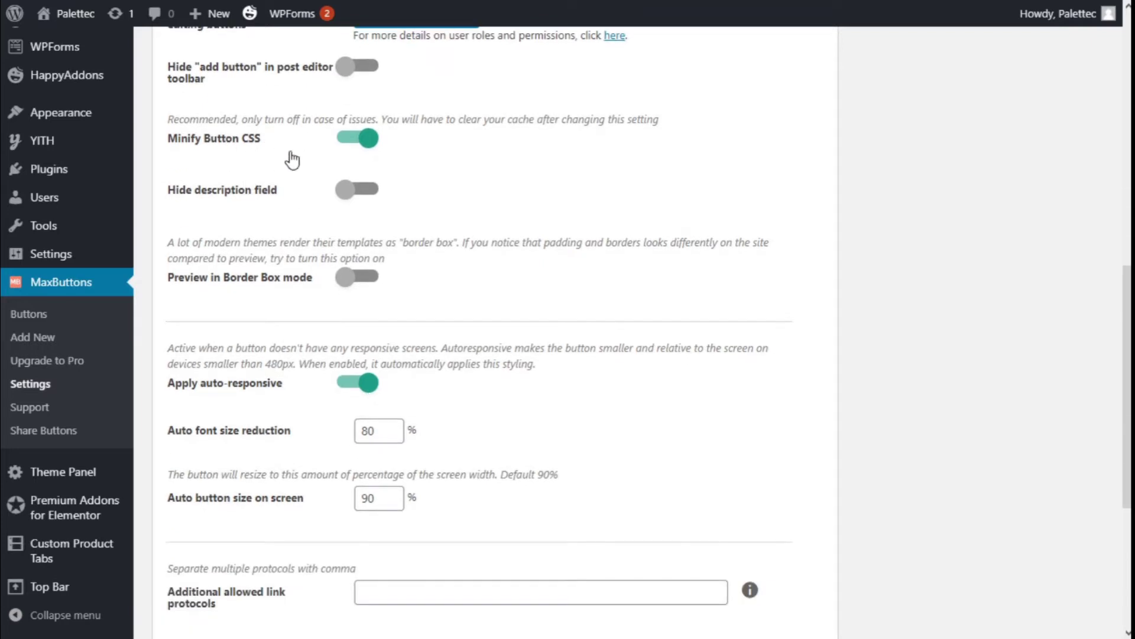
scroll(359, 195, down, 1)
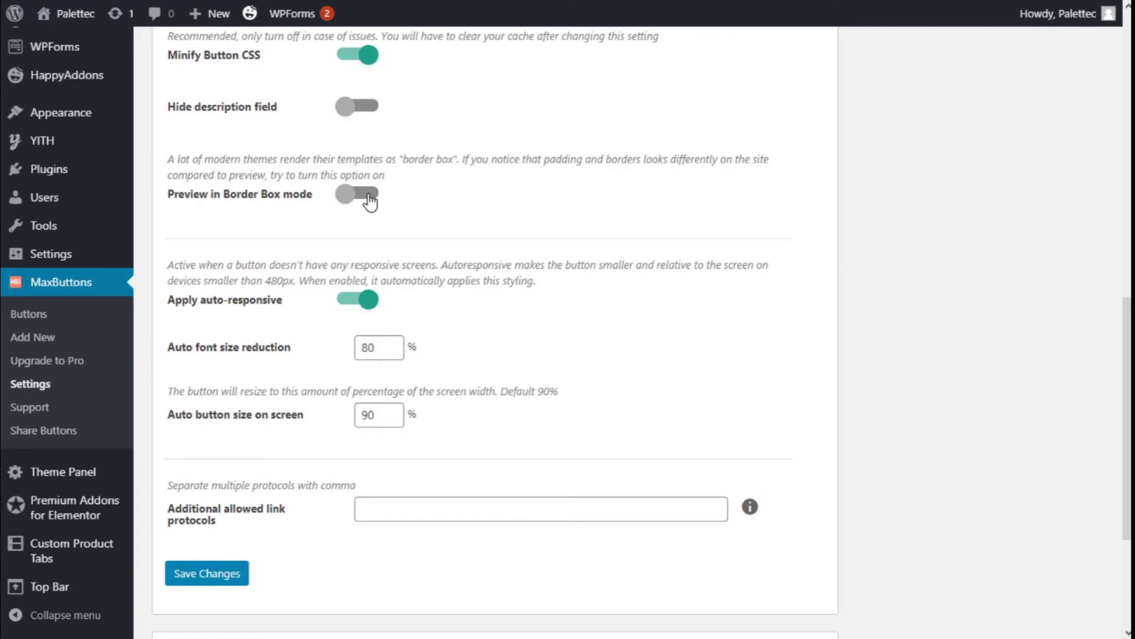
scroll(370, 202, down, 1)
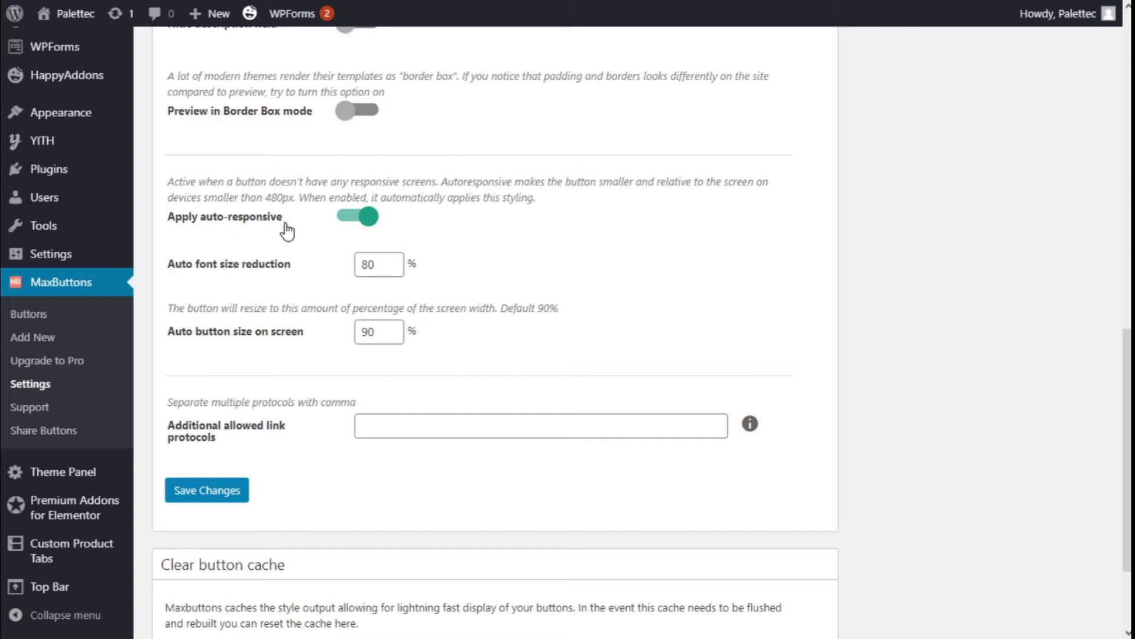
scroll(354, 224, down, 3)
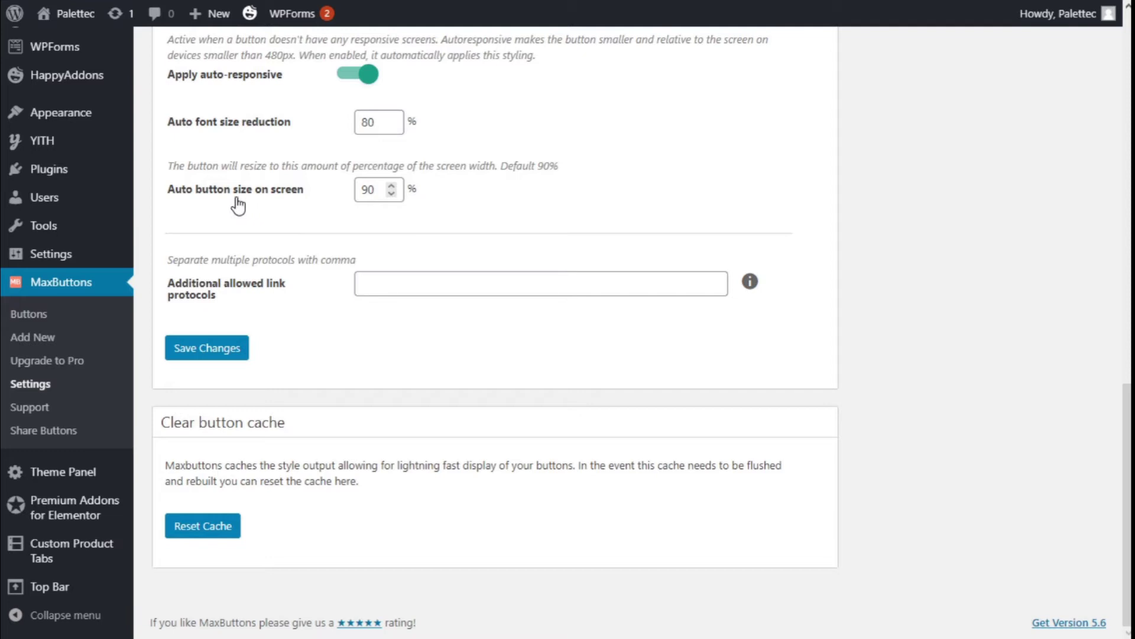
scroll(385, 165, up, 2)
scroll(299, 223, up, 4)
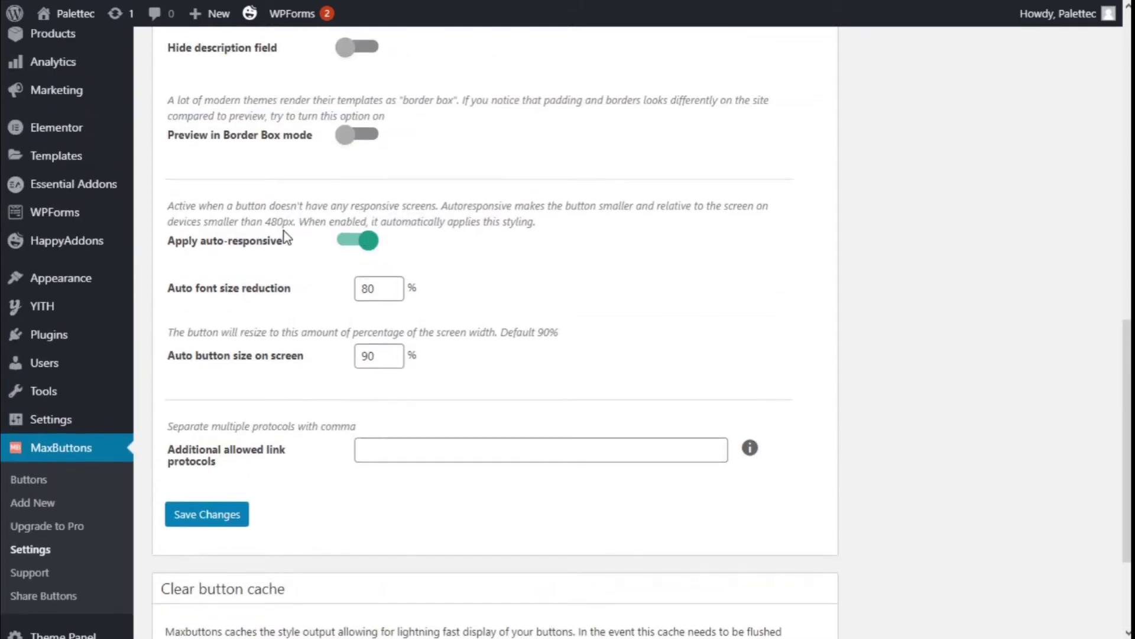
scroll(220, 304, down, 6)
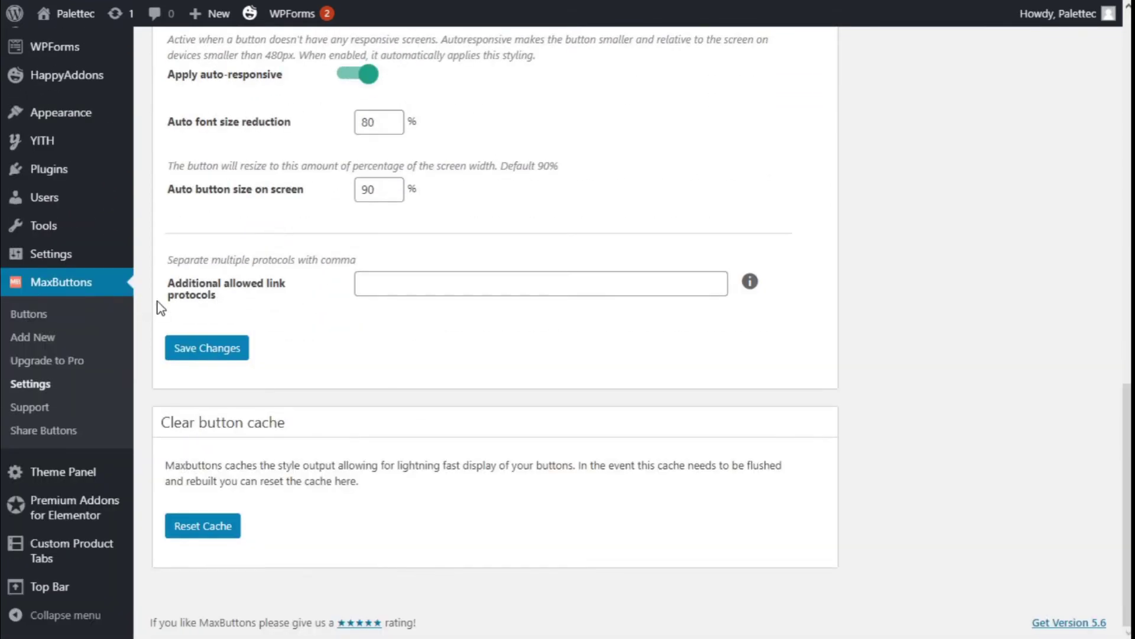
scroll(163, 298, up, 13)
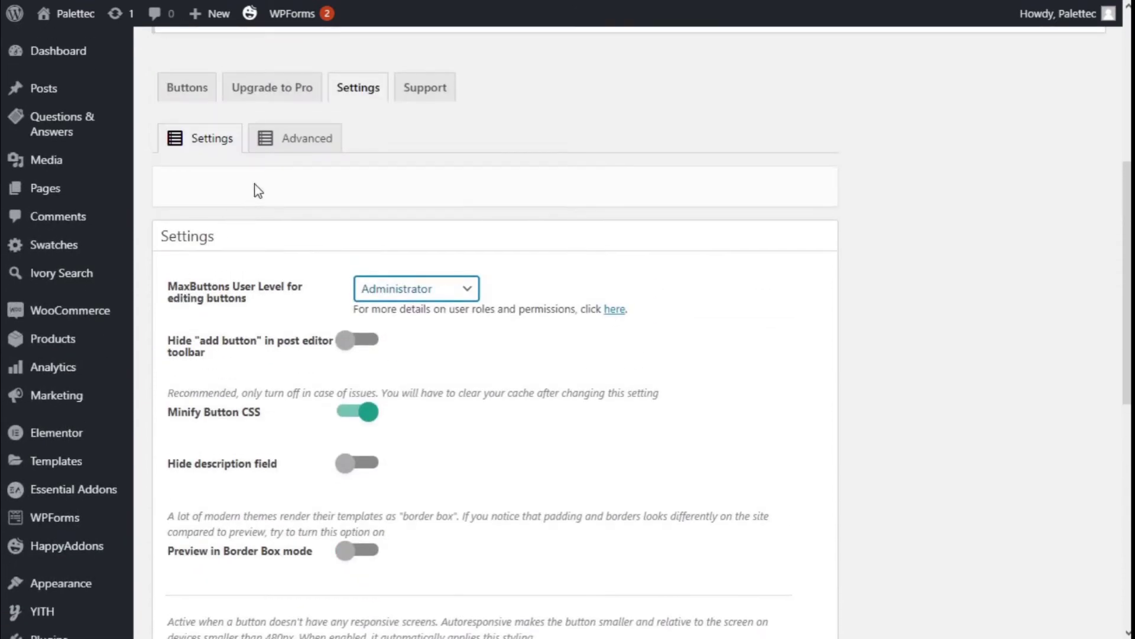
- Look through the Advanced MaxButtons settings
click(288, 157)
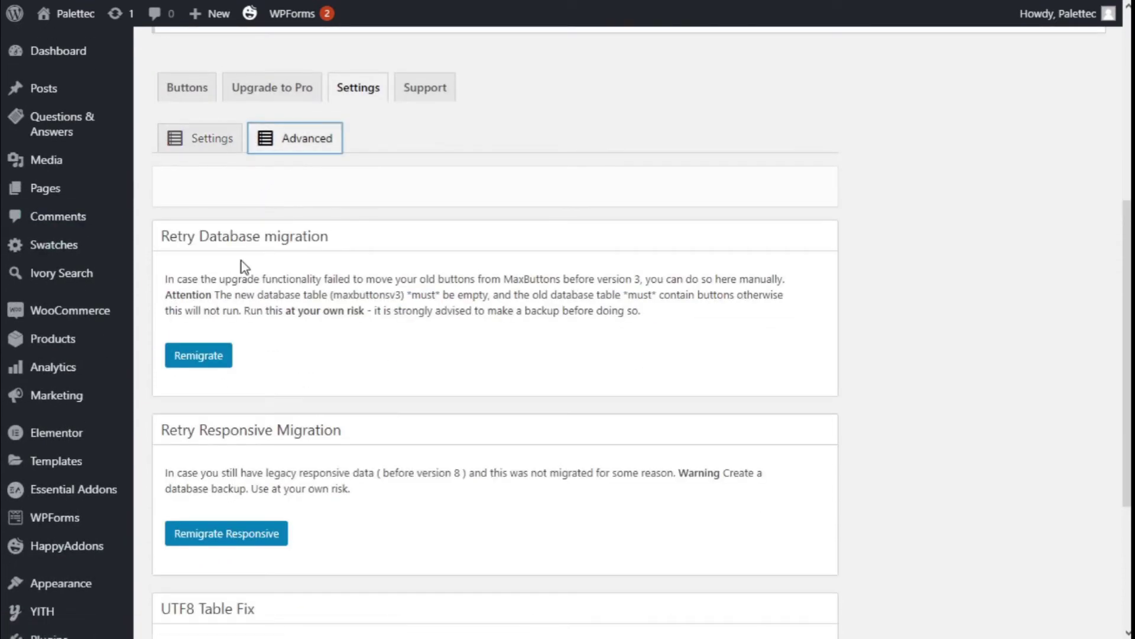
scroll(243, 248, down, 3)
scroll(245, 249, down, 3)
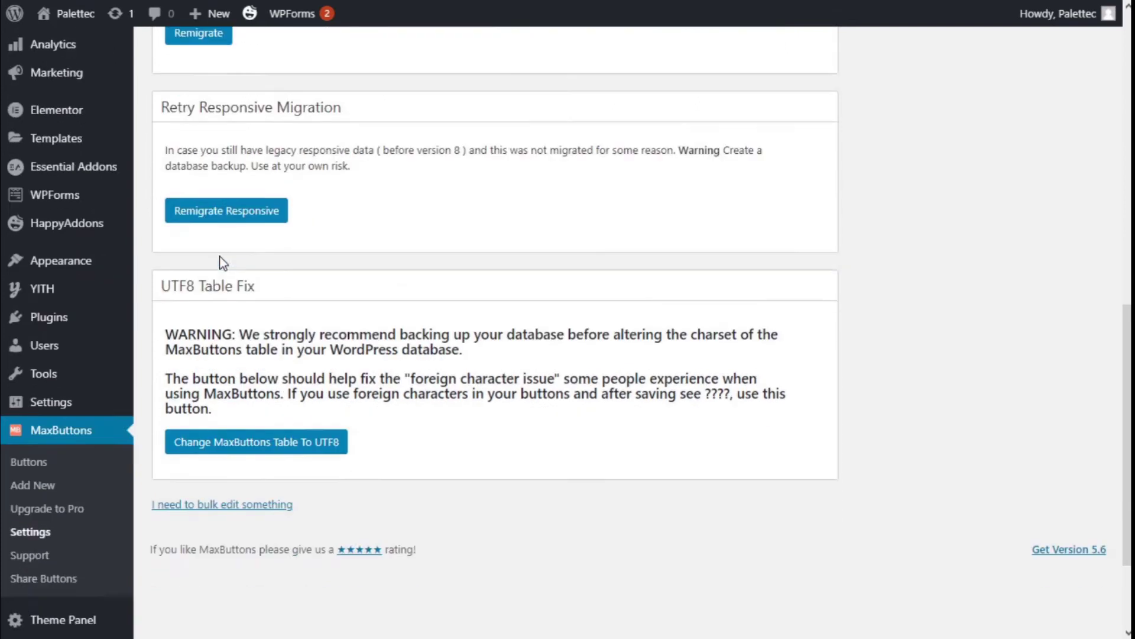
scroll(314, 316, up, 1)
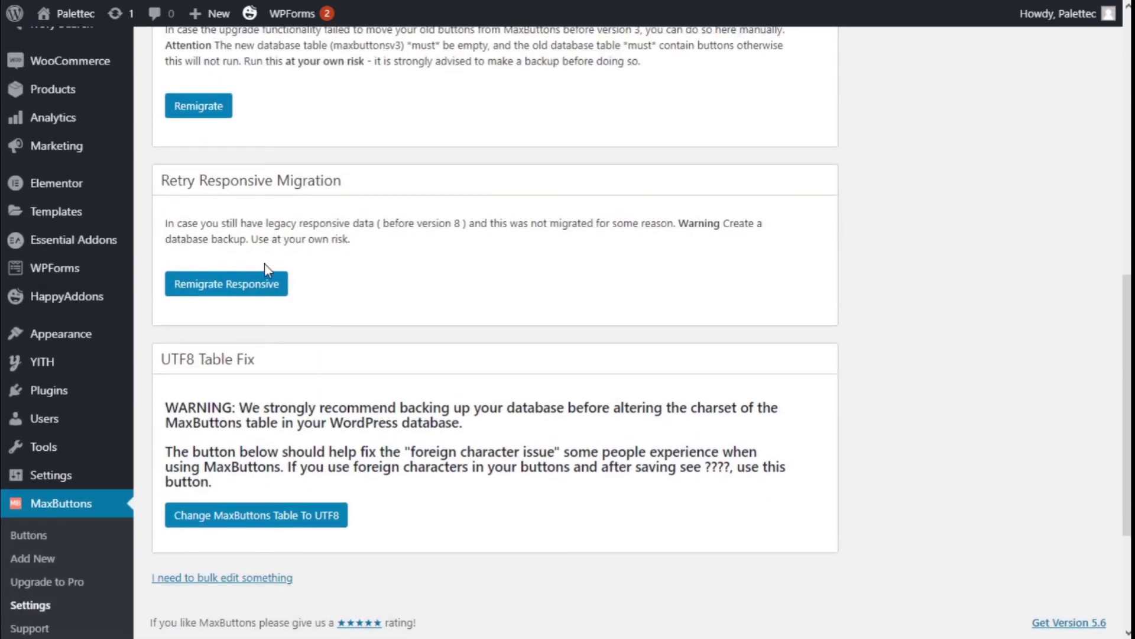
scroll(360, 290, up, 7)
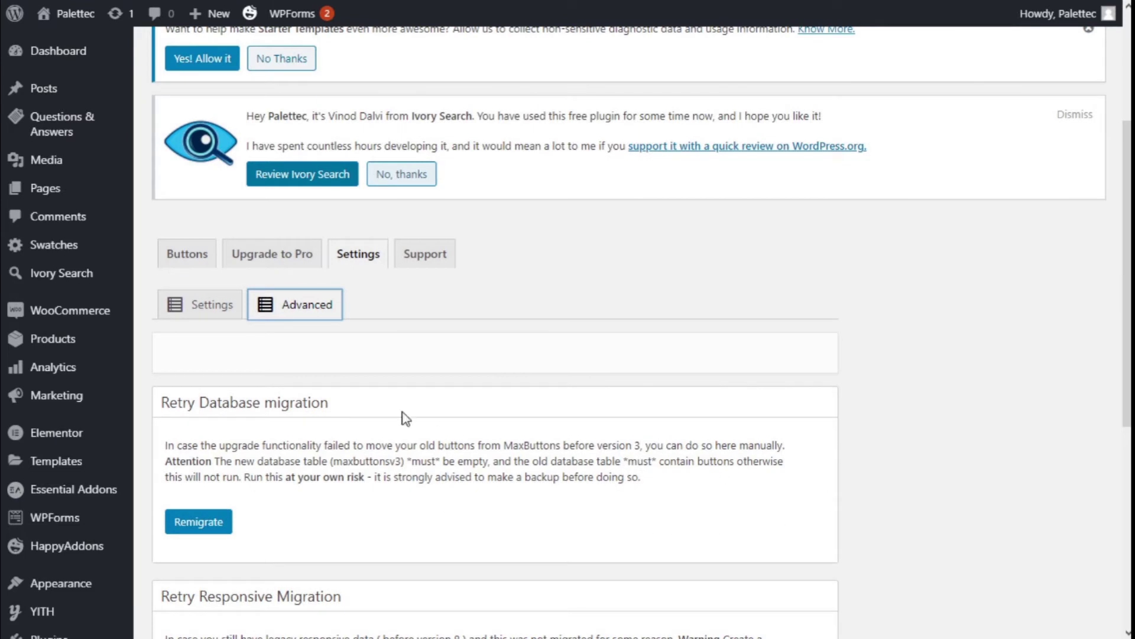
- Return to the Buttons overview listing Button 1 and start a new button
click(167, 260)
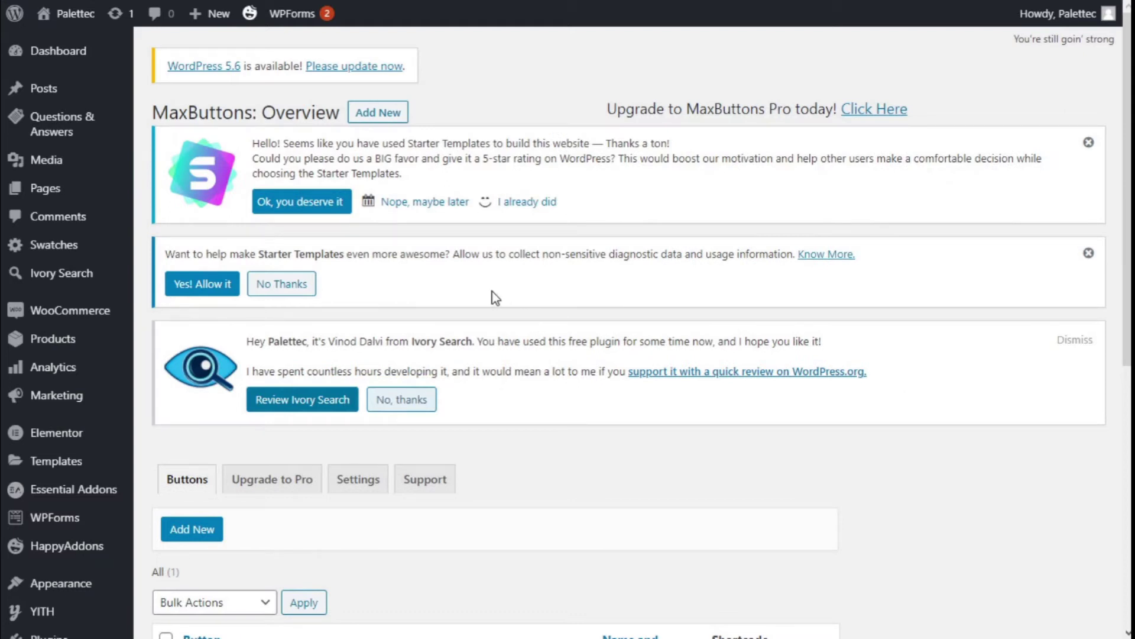
scroll(485, 290, down, 4)
scroll(474, 286, down, 2)
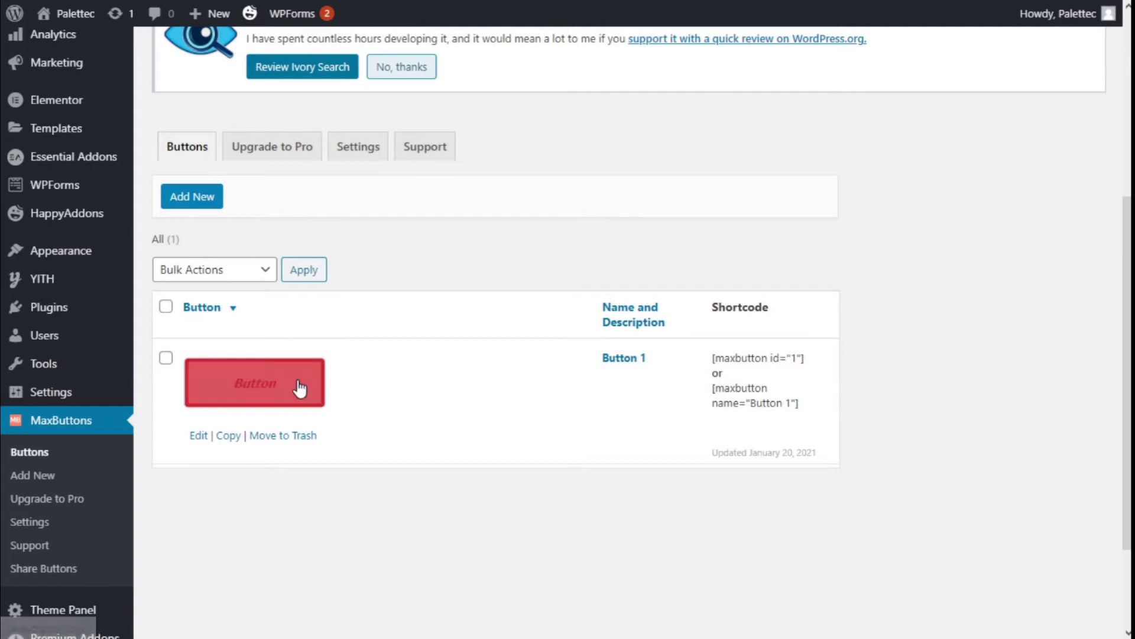
click(207, 199)
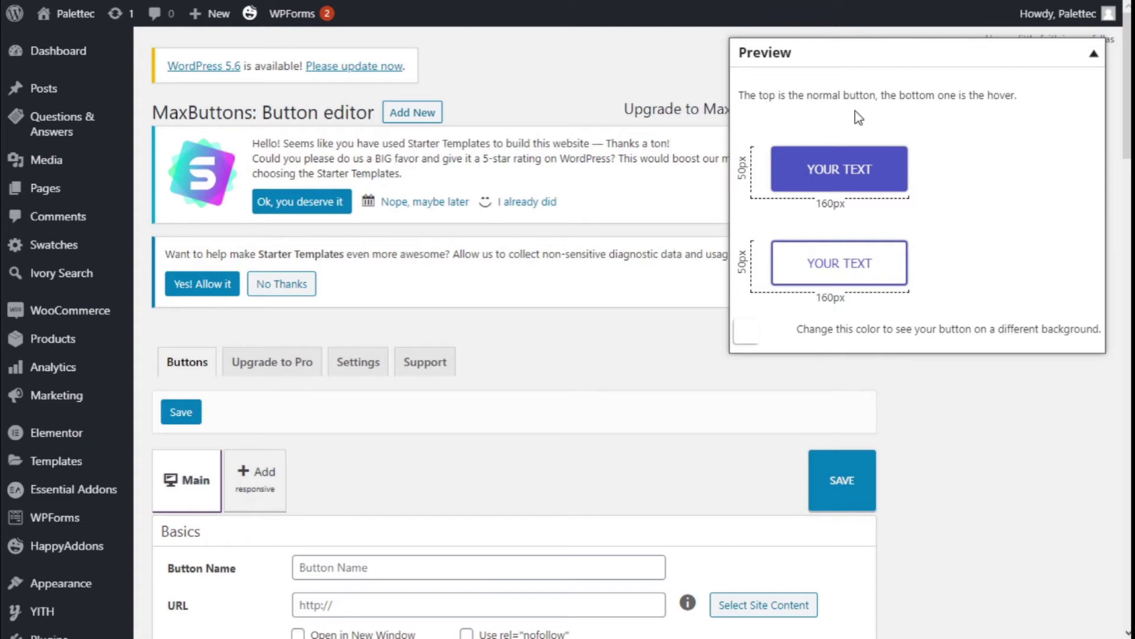
- Collapse the floating preview and name the new button 'Blog Button'
scroll(818, 191, down, 1)
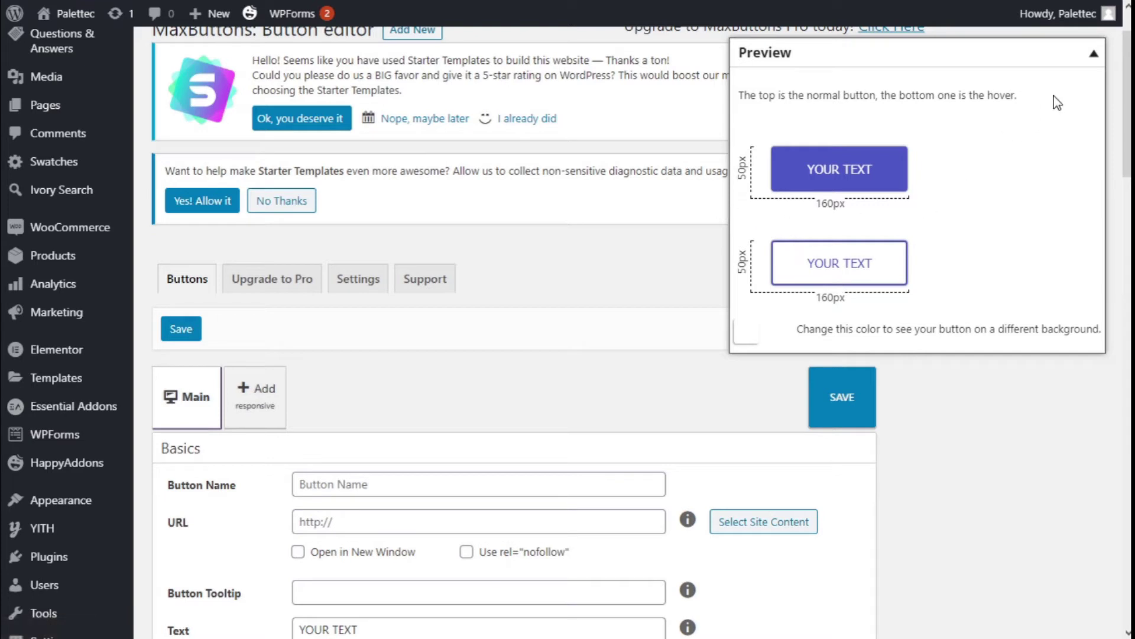
scroll(1076, 56, down, 3)
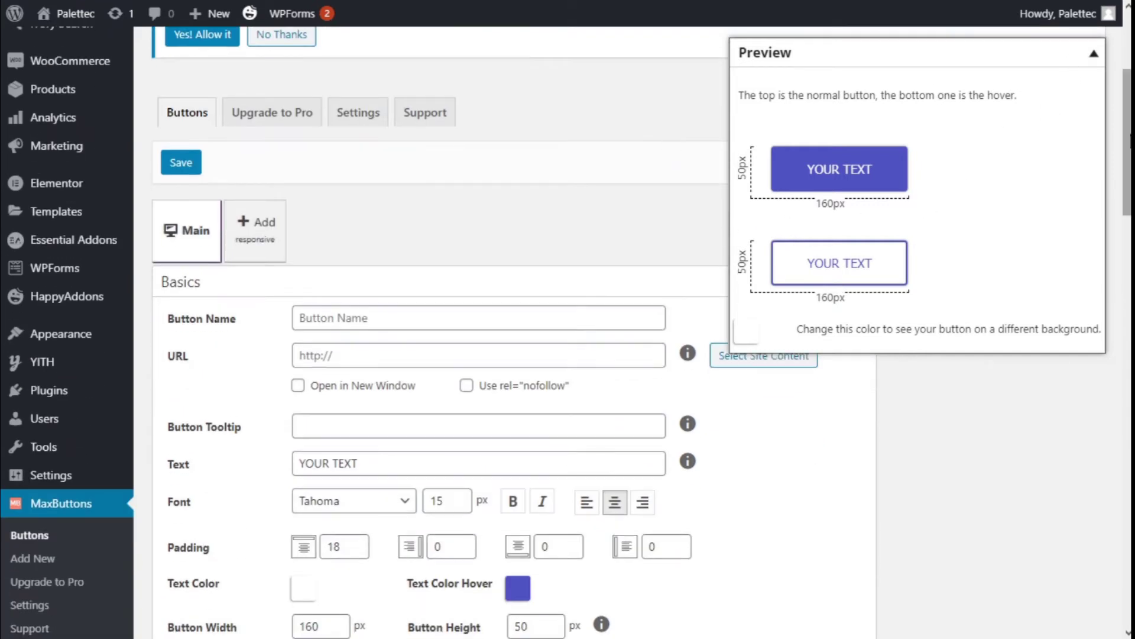
click(1097, 56)
scroll(562, 162, down, 2)
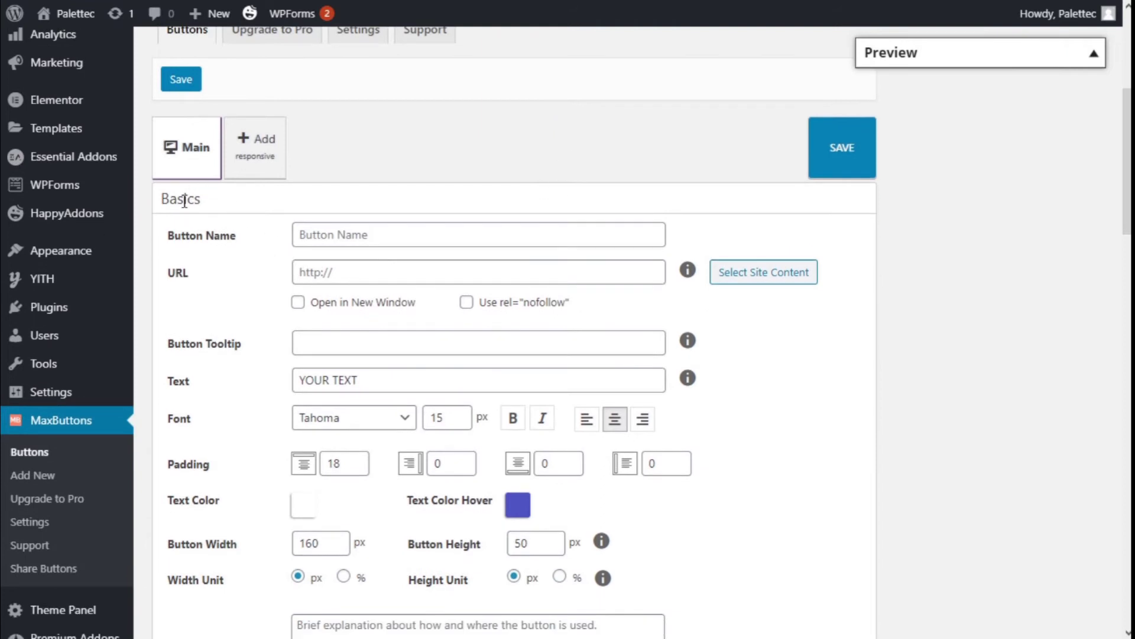
click(348, 240)
text(Blog Button)
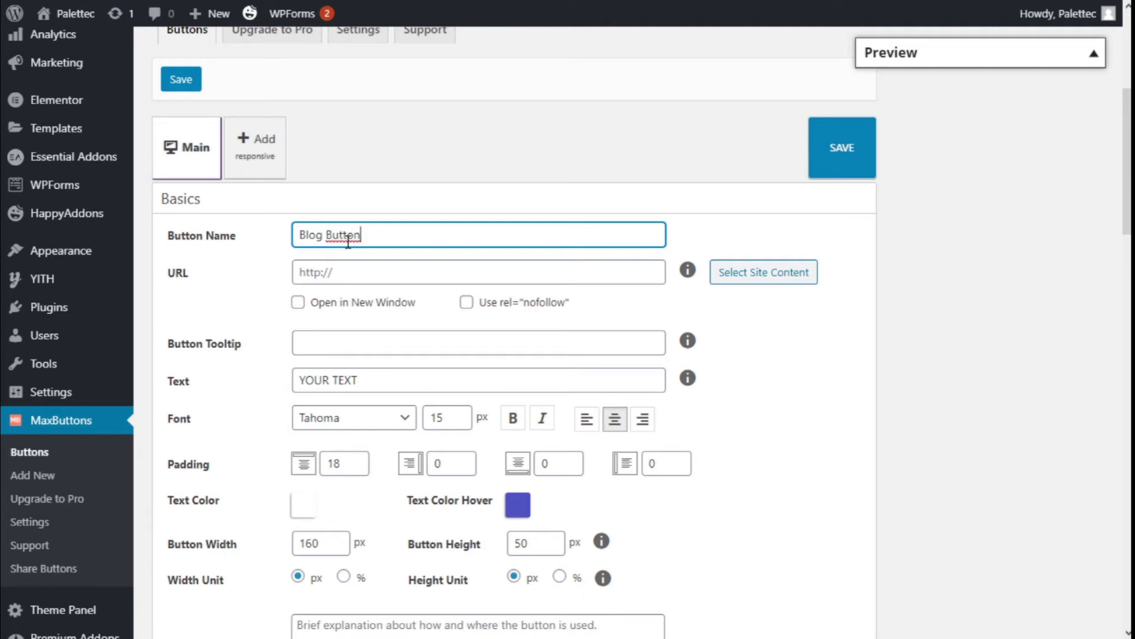
scroll(349, 240, down, 2)
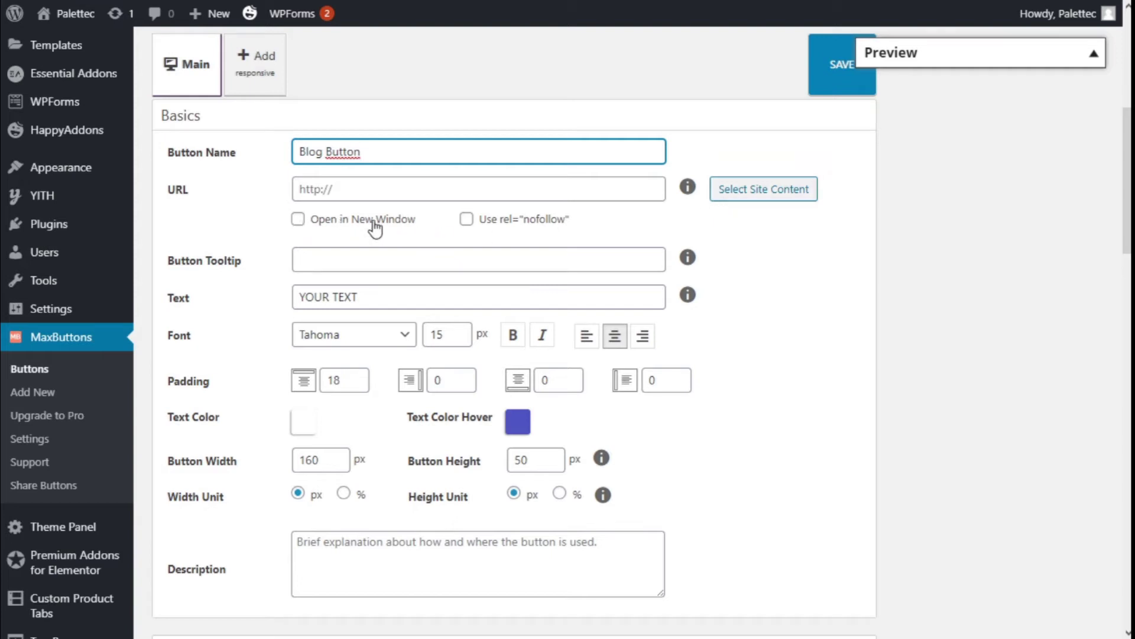
click(761, 201)
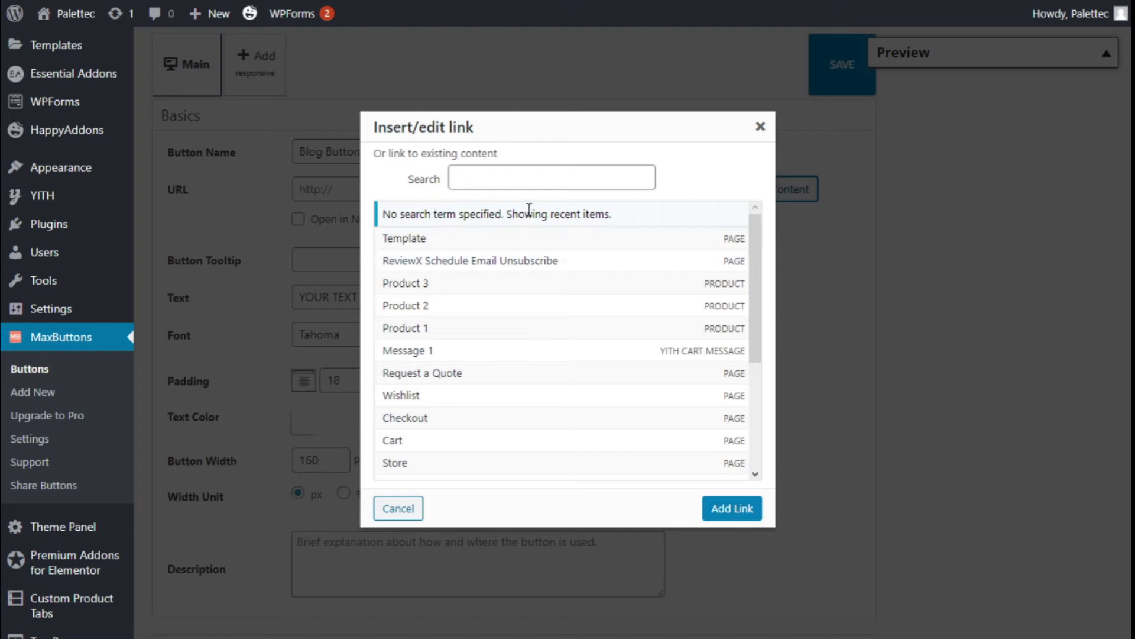
- Search site content for 'blog' and set the Blog page (/blog/) as the button URL
scroll(521, 240, down, 3)
scroll(521, 241, down, 1)
scroll(521, 254, up, 3)
scroll(521, 258, up, 1)
click(517, 180)
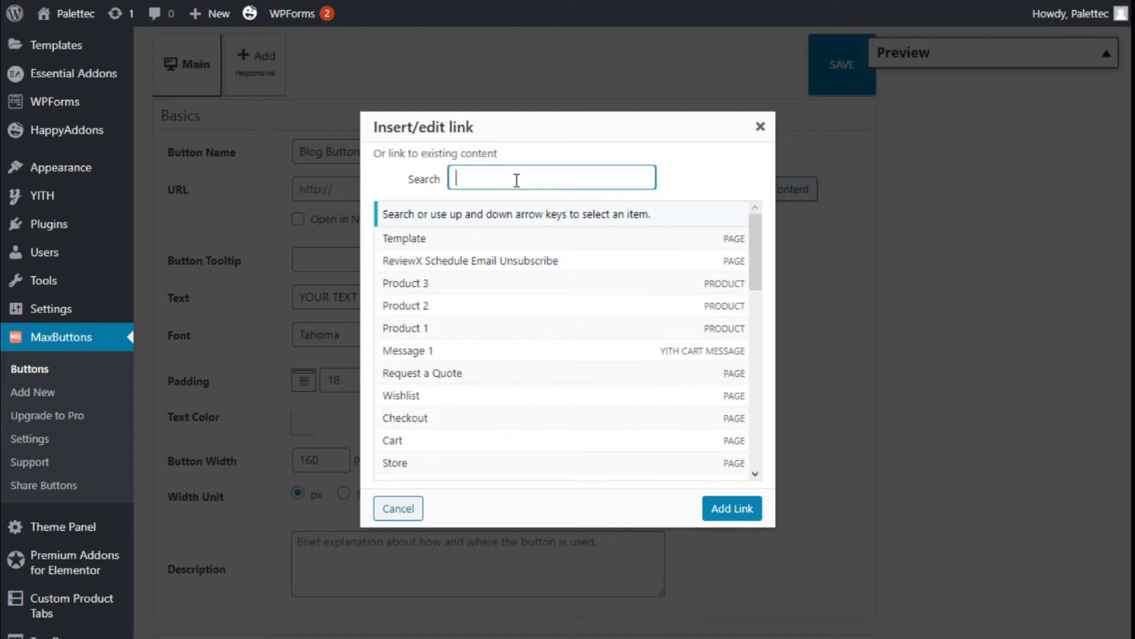
text(blog)
scroll(529, 222, down, 2)
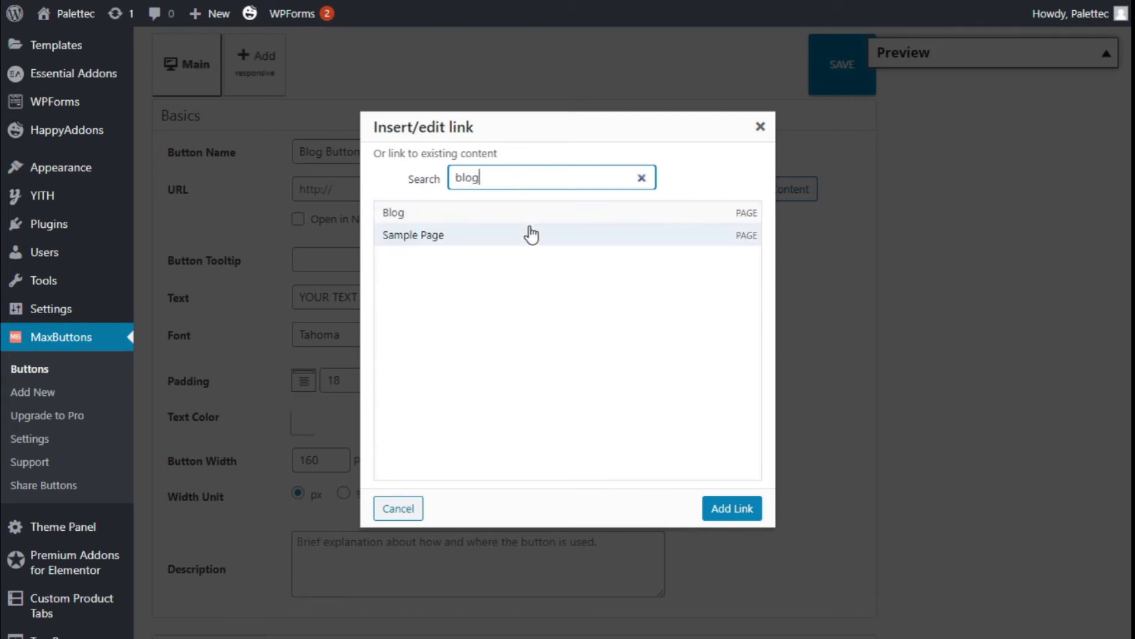
click(418, 213)
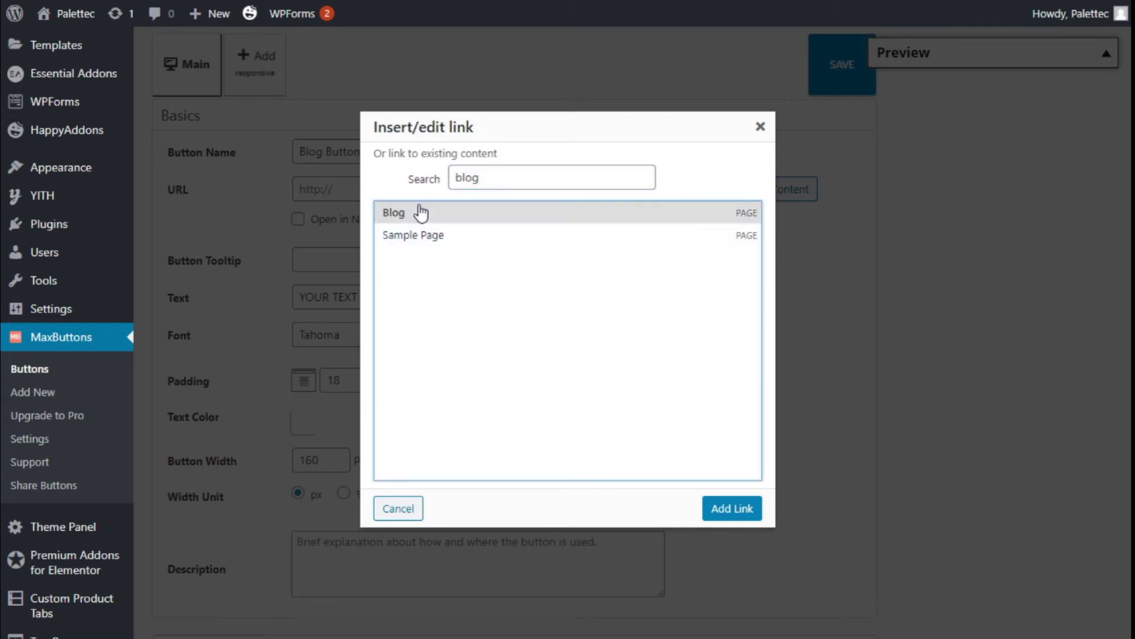
click(744, 507)
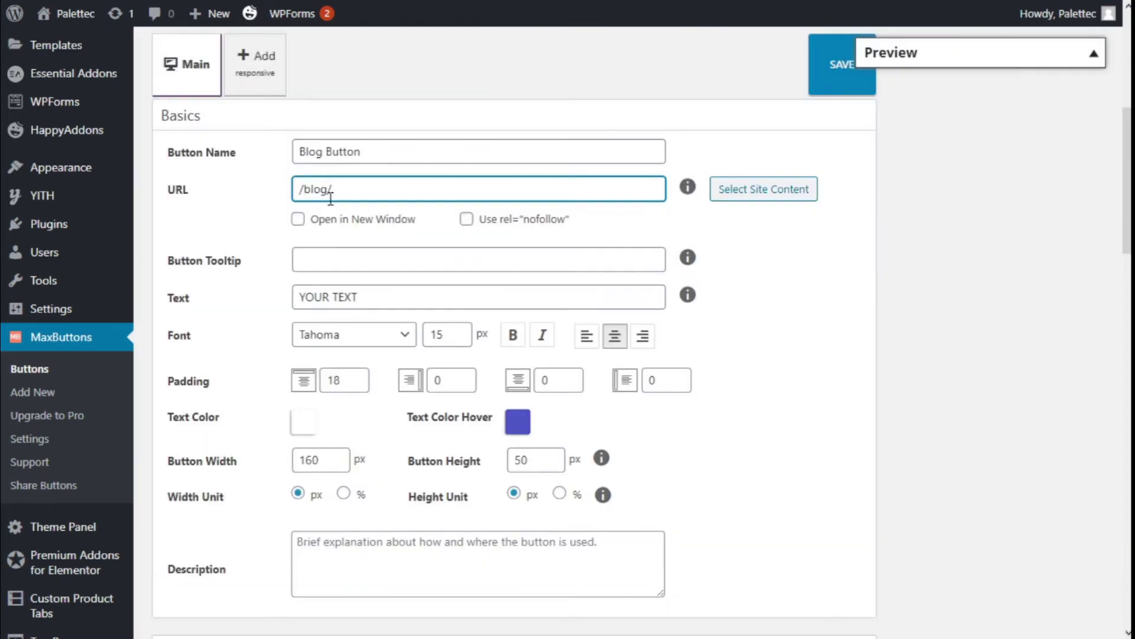
- Expand the live Preview box showing the button's normal and hover appearance
scroll(375, 185, down, 2)
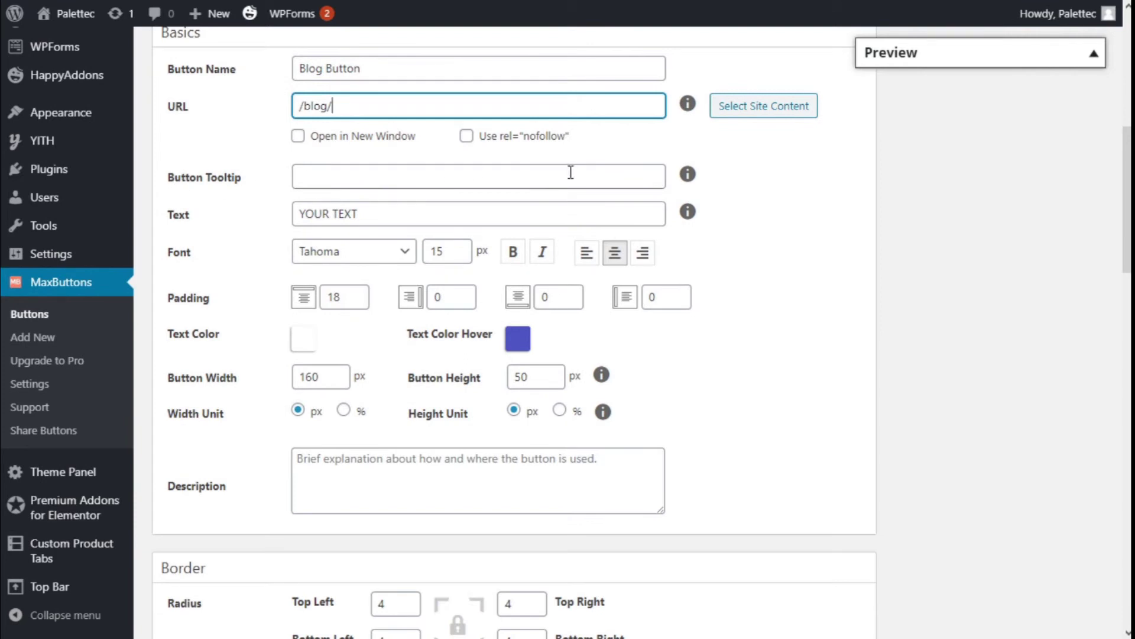
mouse_move(688, 173)
click(1094, 54)
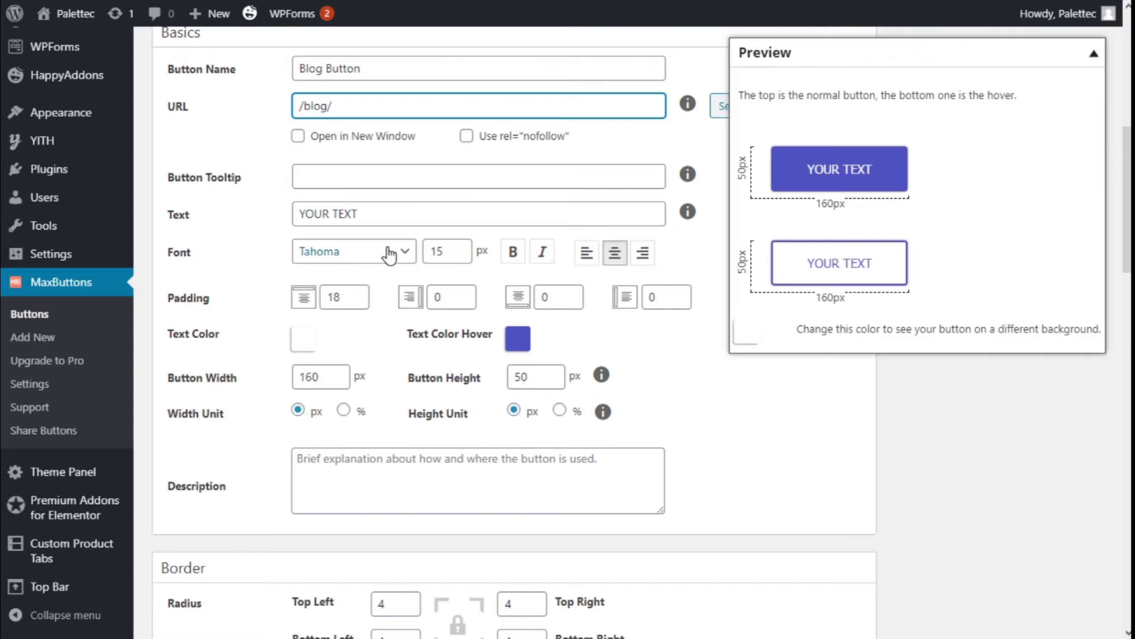
click(383, 211)
- Replace the YOUR TEXT label with 'Blog' and choose the Arial font
key(ctrl+shift+Left)
key(ctrl+shift+Left)
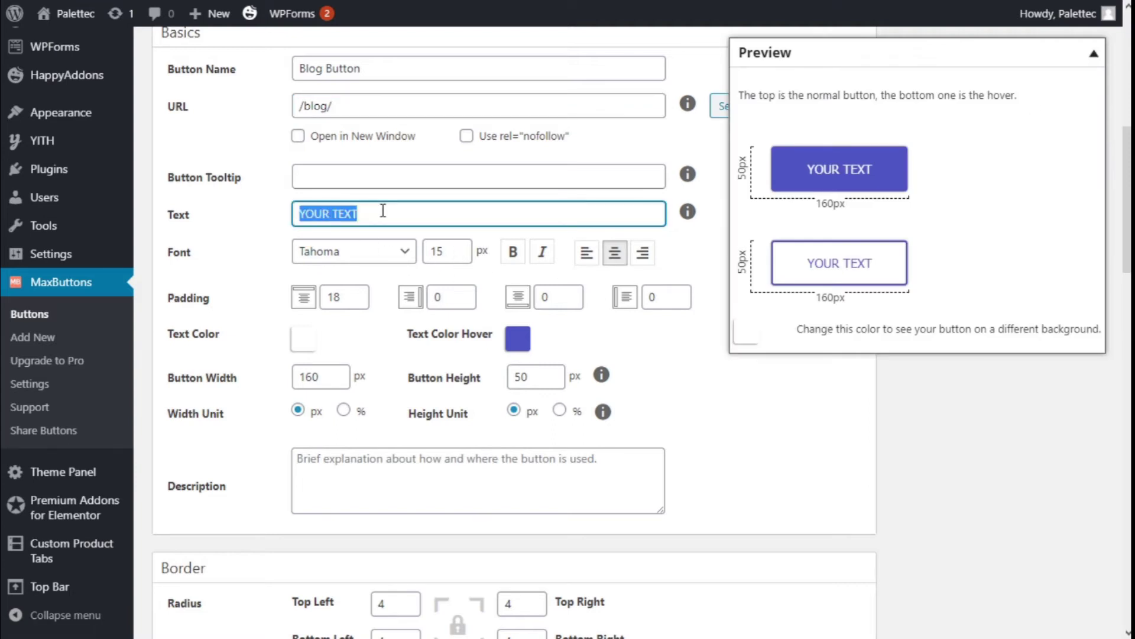
text(Blog)
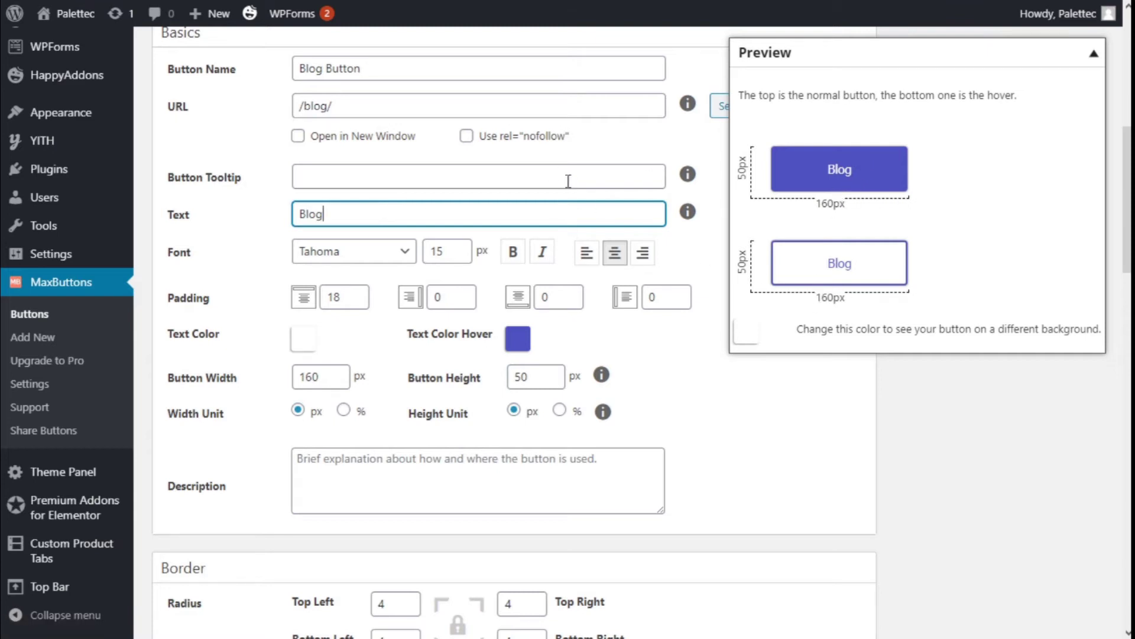
scroll(554, 173, down, 2)
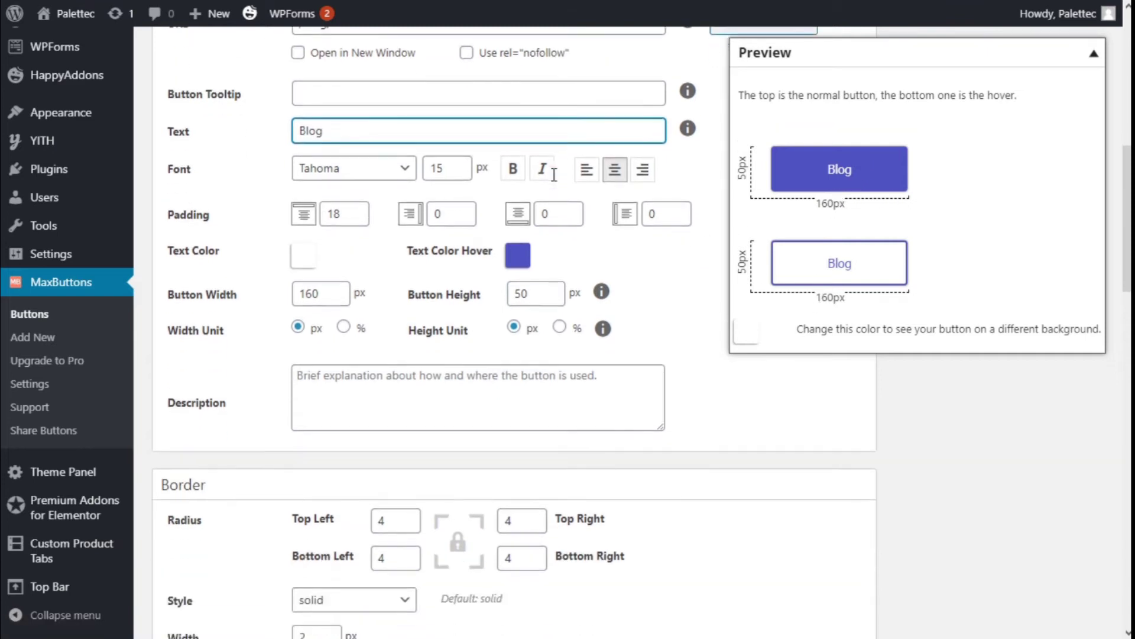
click(326, 172)
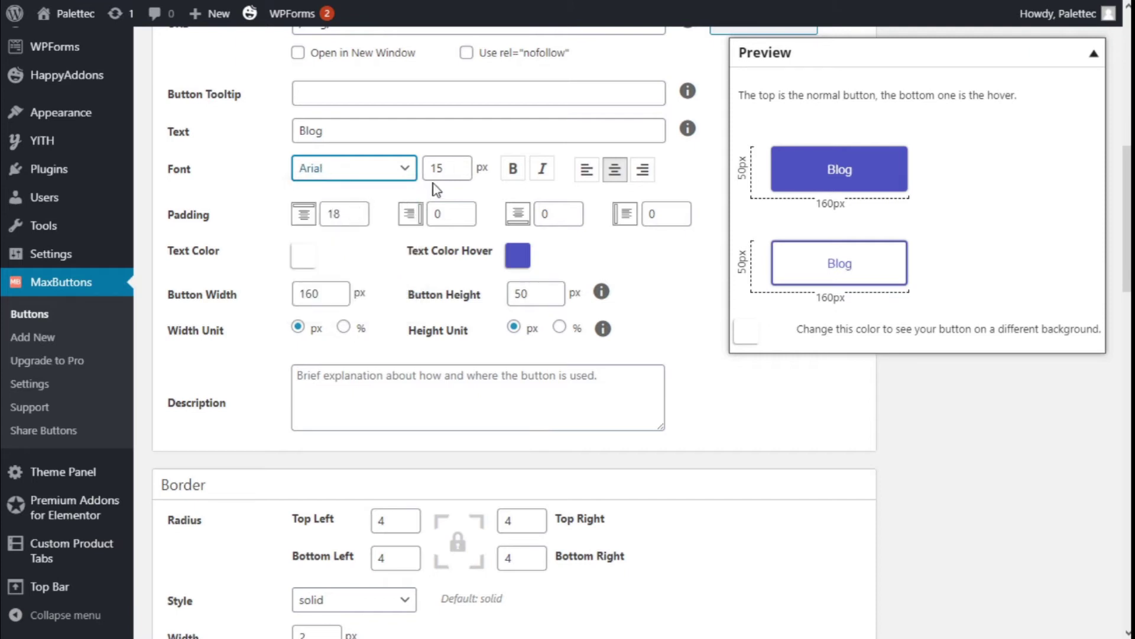
- Raise the label font size to 20, make it bold, and select the top and right padding values
click(459, 165)
click(460, 165)
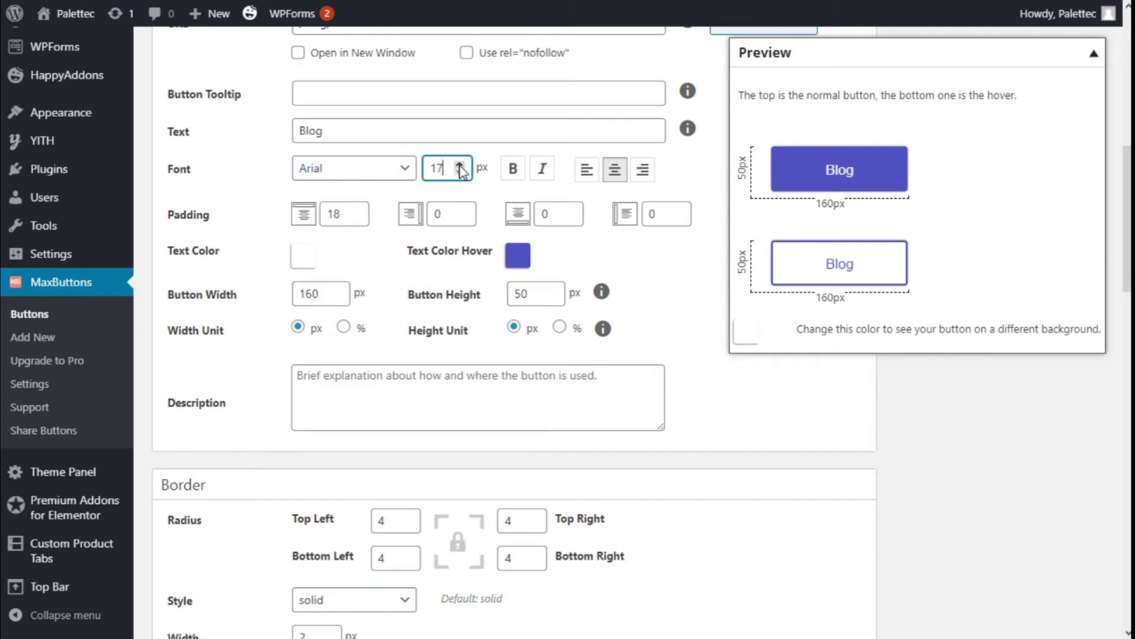
click(460, 165)
click(459, 165)
click(460, 165)
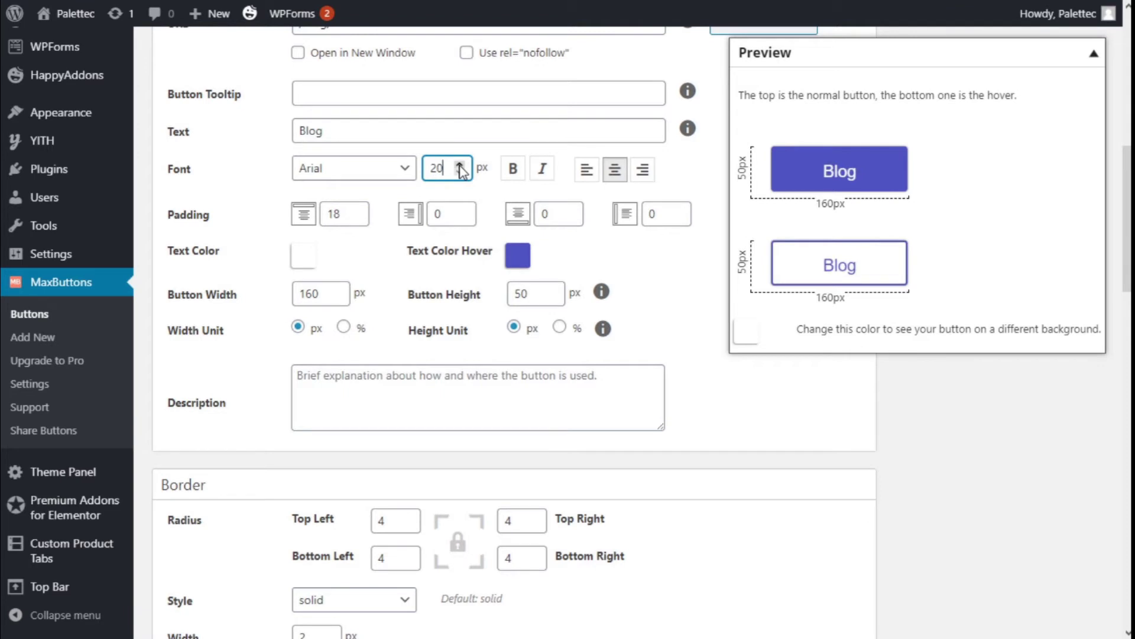
click(513, 171)
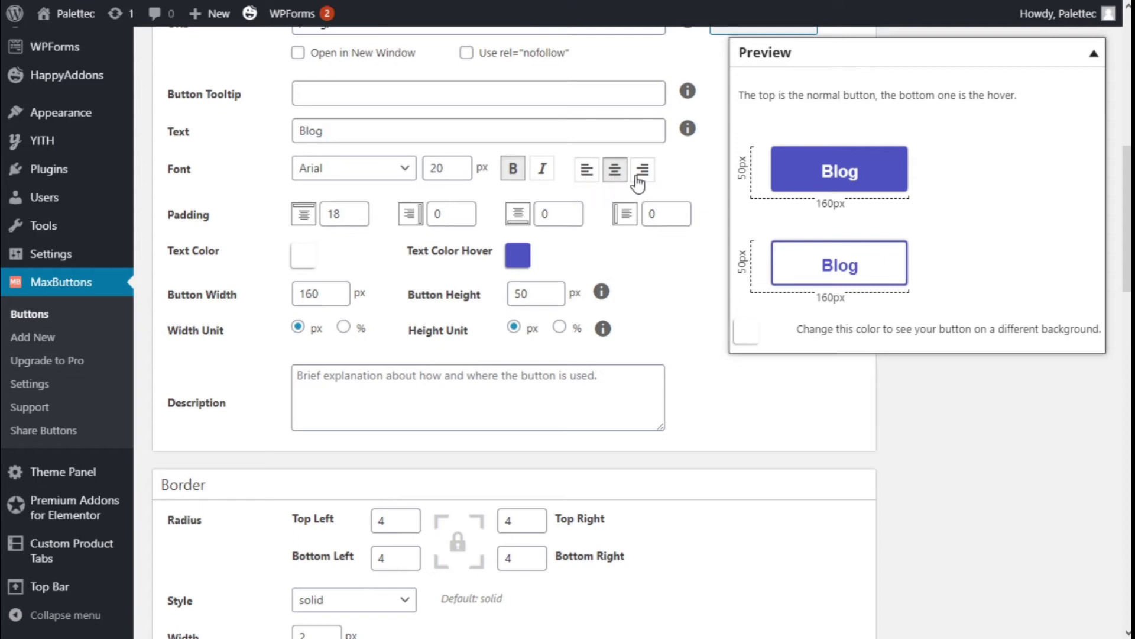
click(359, 220)
click(464, 217)
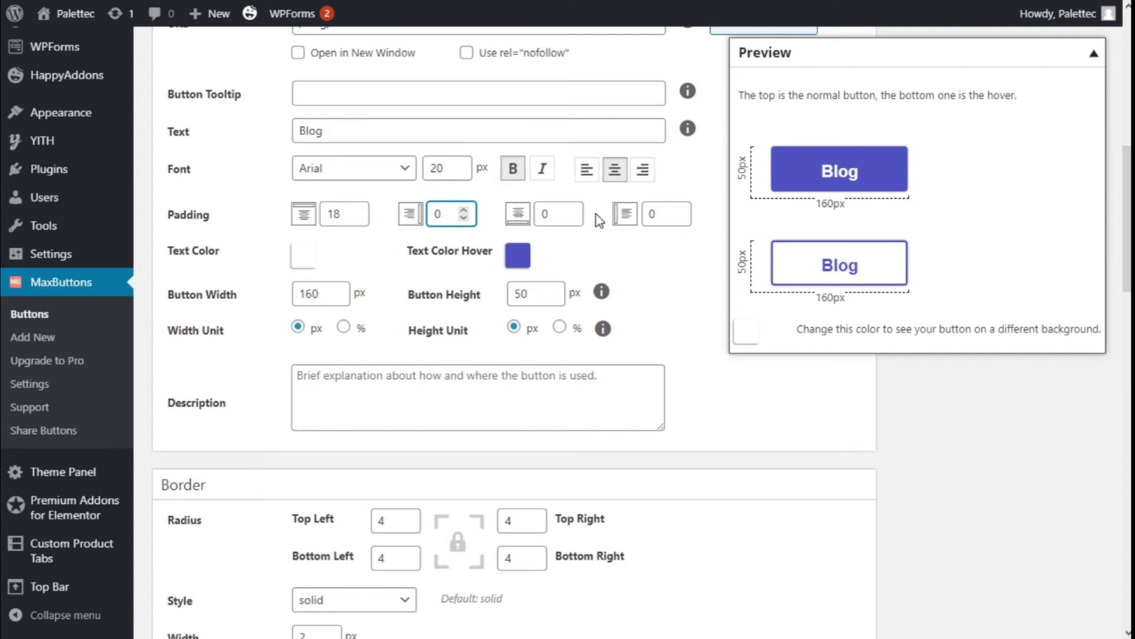
scroll(634, 212, down, 2)
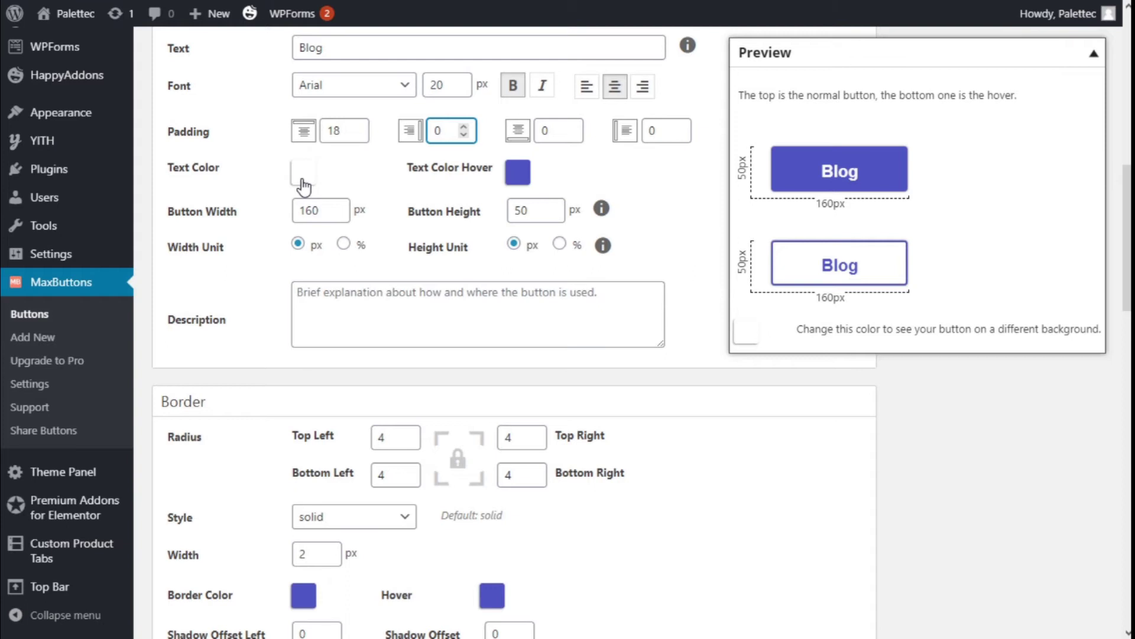
- Set the hover text colour to green
click(517, 175)
click(640, 400)
click(518, 173)
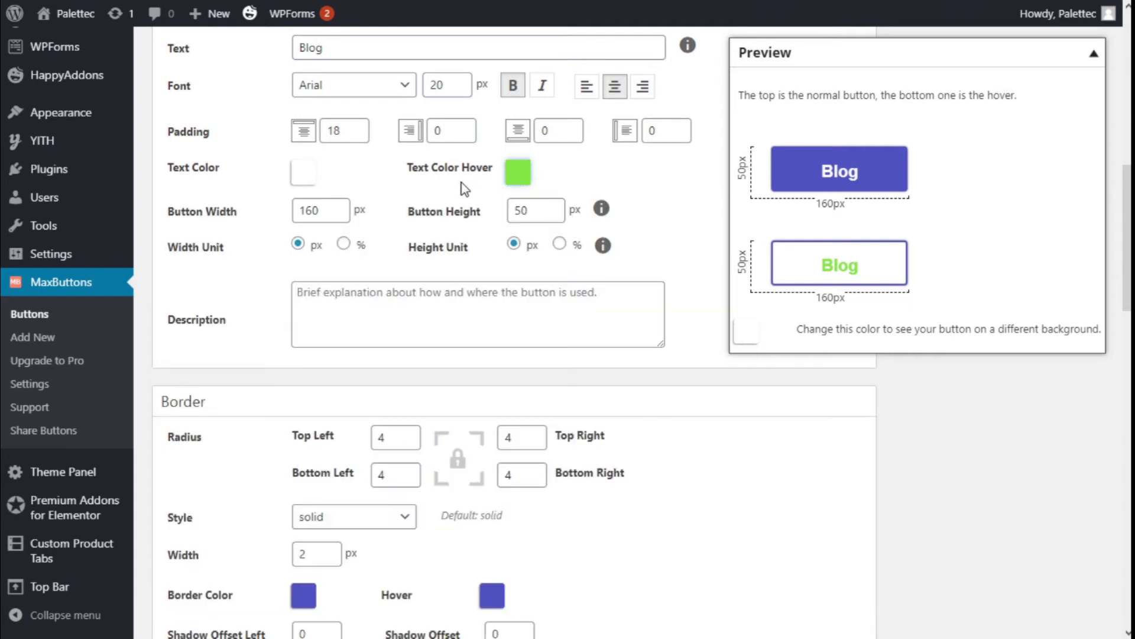
- Enlarge the button to 165 px wide and 55 px high
click(338, 207)
click(337, 207)
click(338, 207)
click(337, 207)
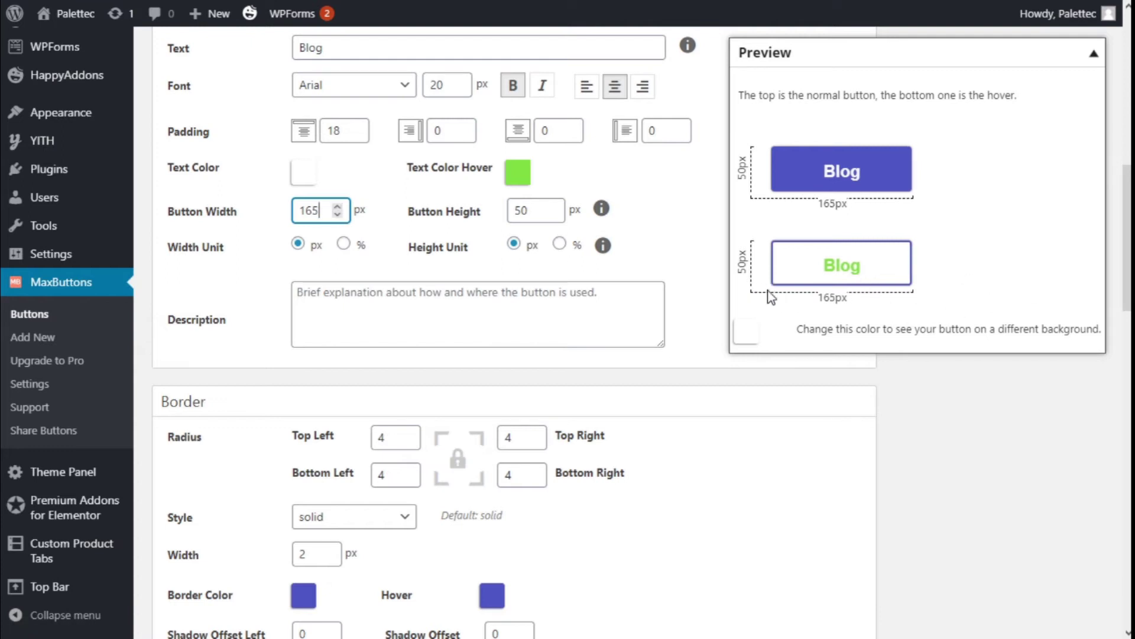
click(553, 207)
click(552, 207)
click(552, 207)
click(552, 207)
click(552, 207)
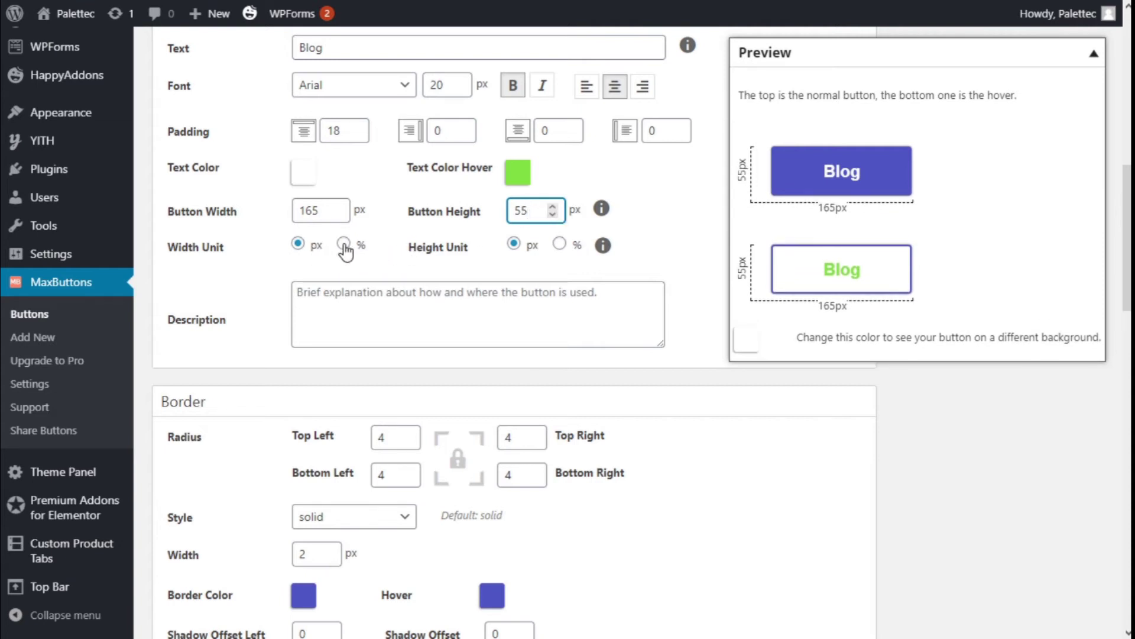
scroll(393, 248, down, 2)
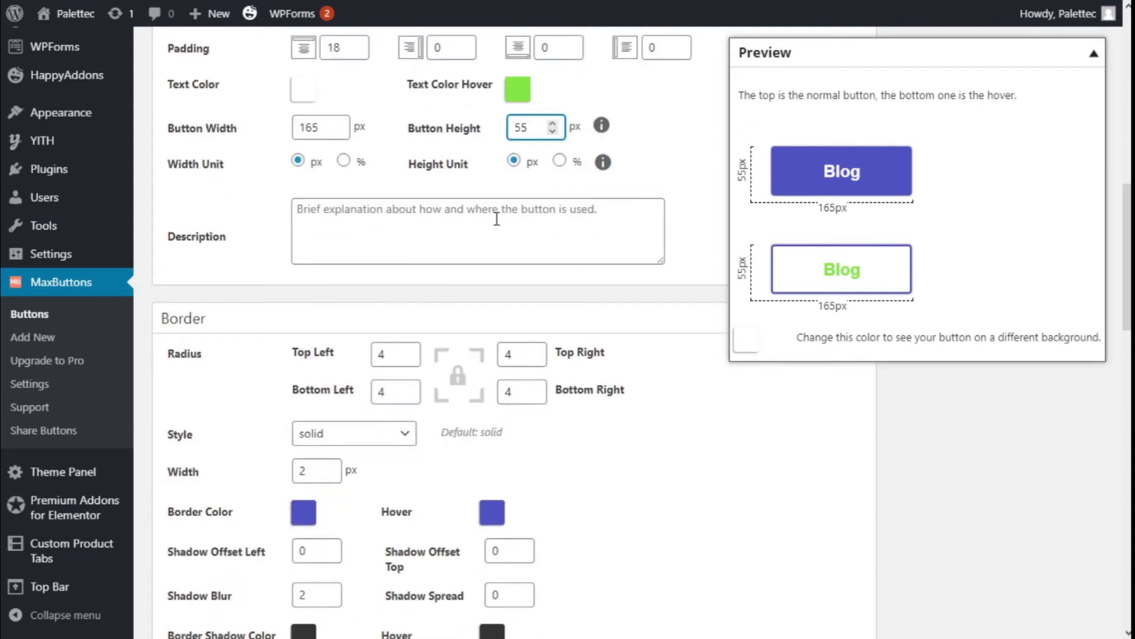
- Round the button corners to a 10 px border radius
scroll(629, 212, down, 4)
click(408, 185)
click(408, 185)
click(408, 185)
click(407, 185)
click(407, 185)
click(408, 185)
click(457, 211)
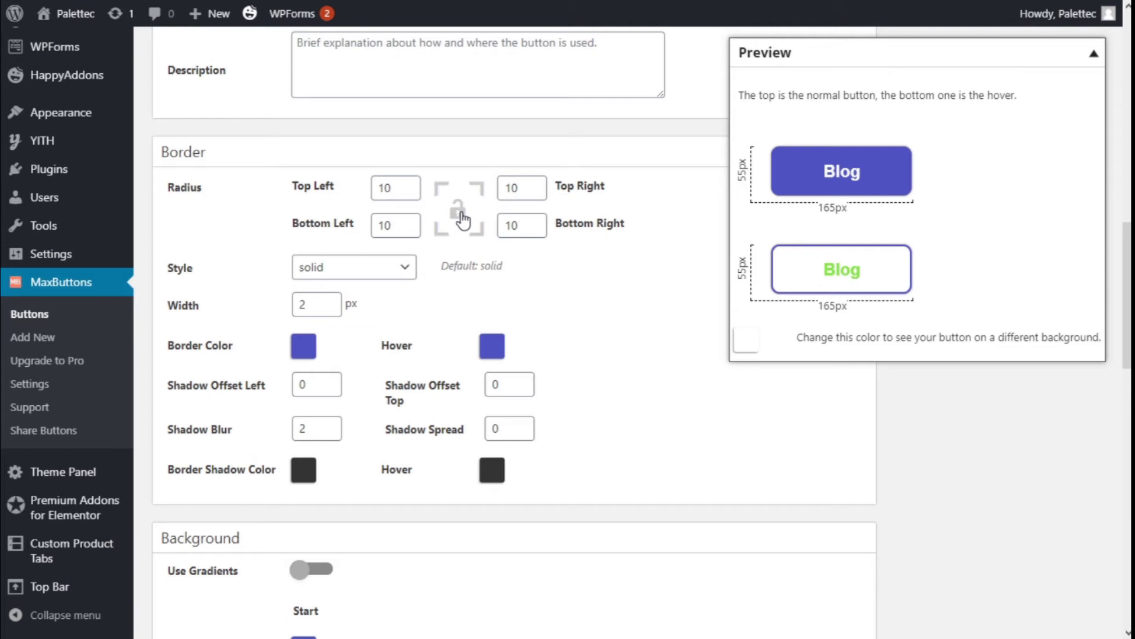
- Change the border style from solid to inset
scroll(460, 216, down, 1)
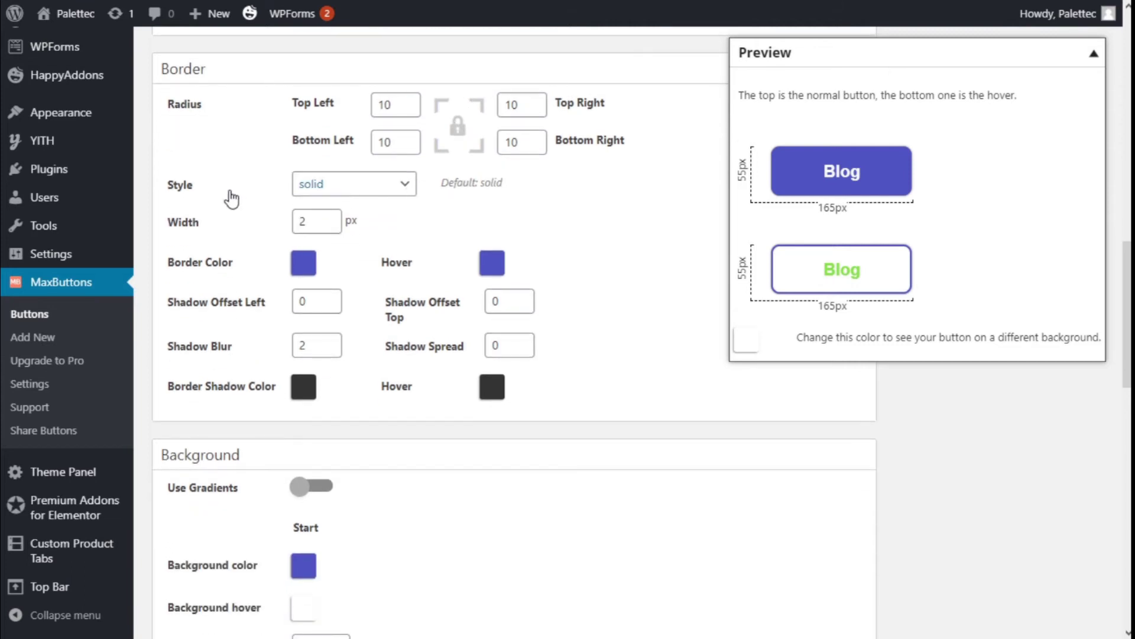
click(303, 193)
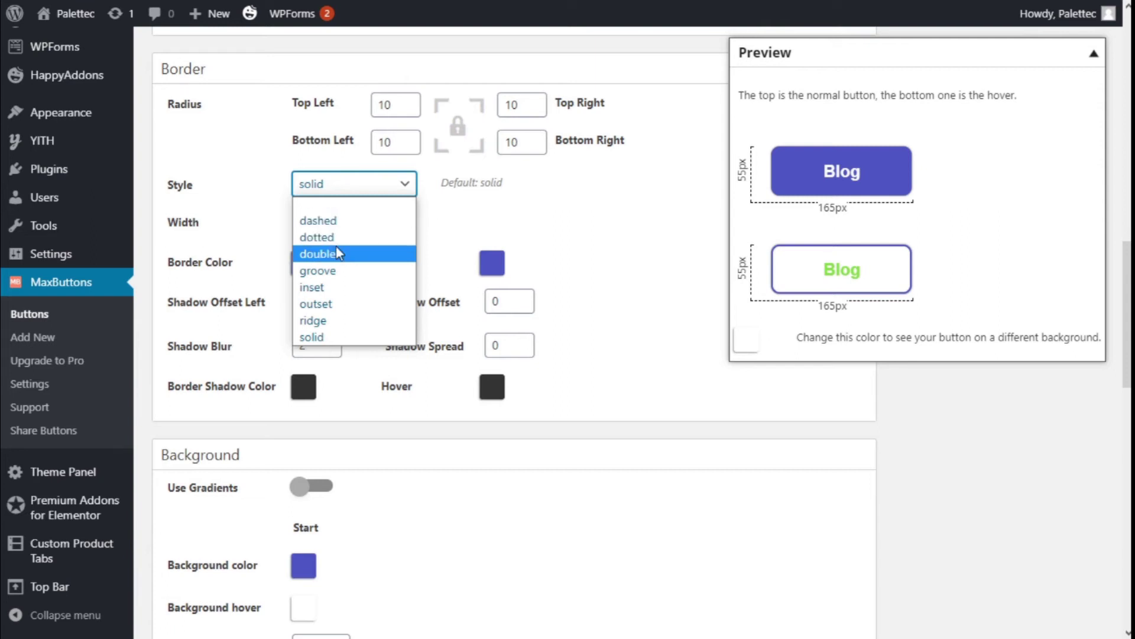
click(334, 292)
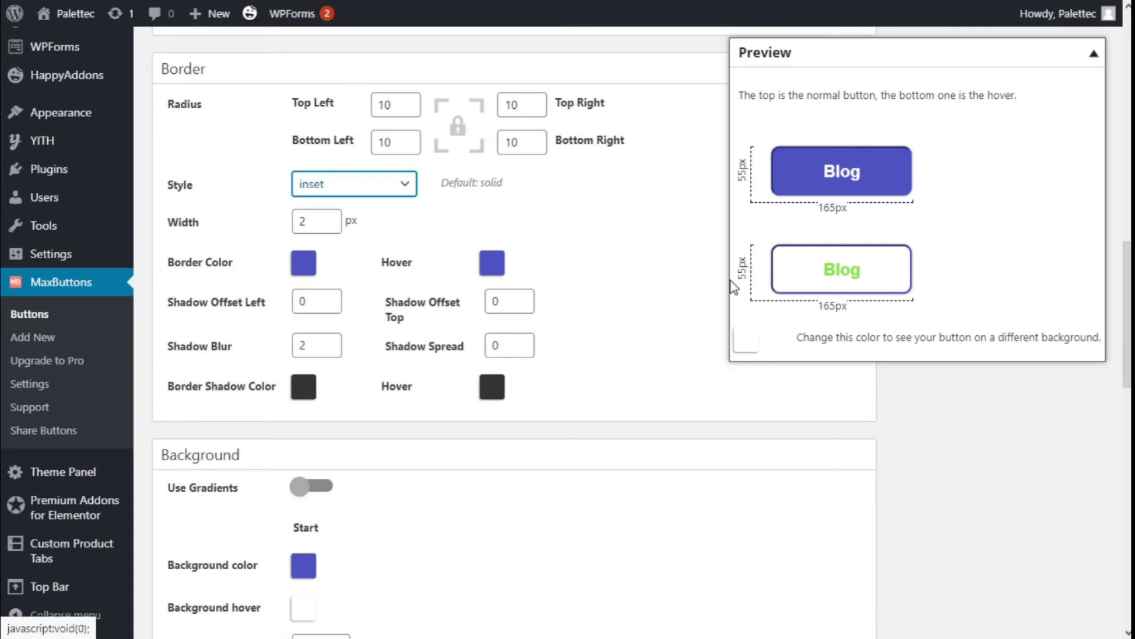
scroll(320, 195, down, 2)
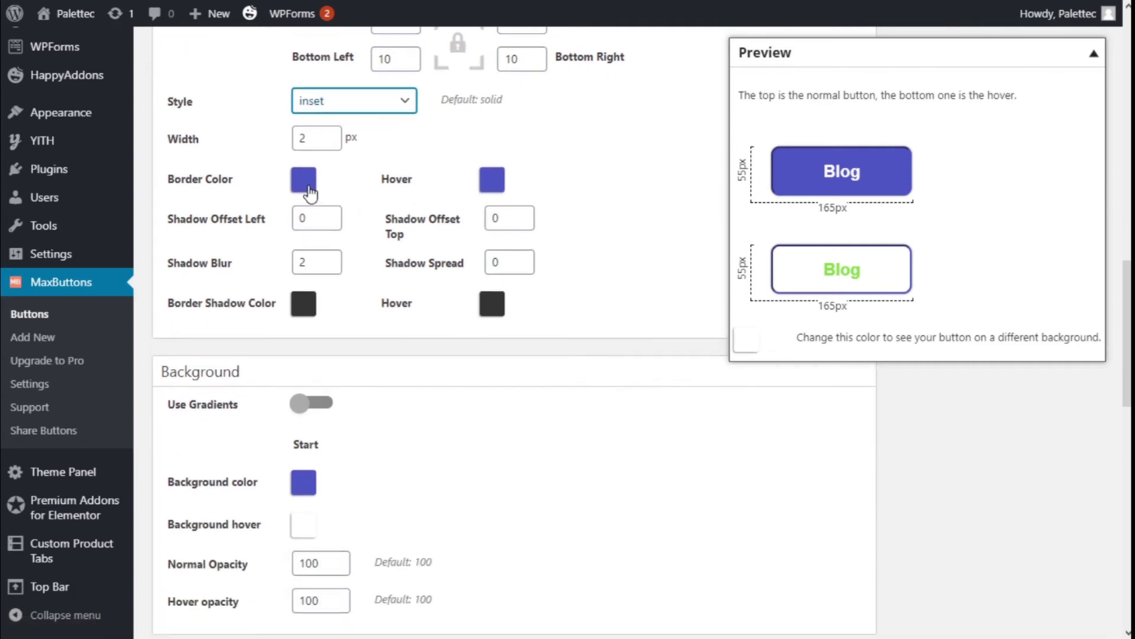
- Make the border colour green (#81d742) for both normal and hover states
click(304, 180)
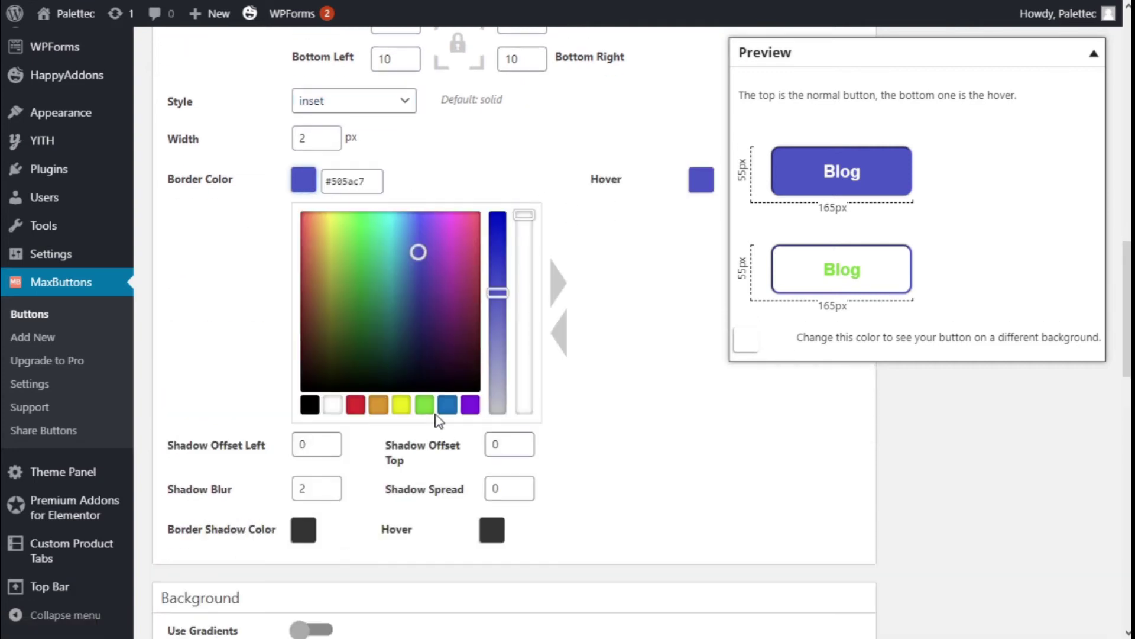
click(425, 405)
click(309, 186)
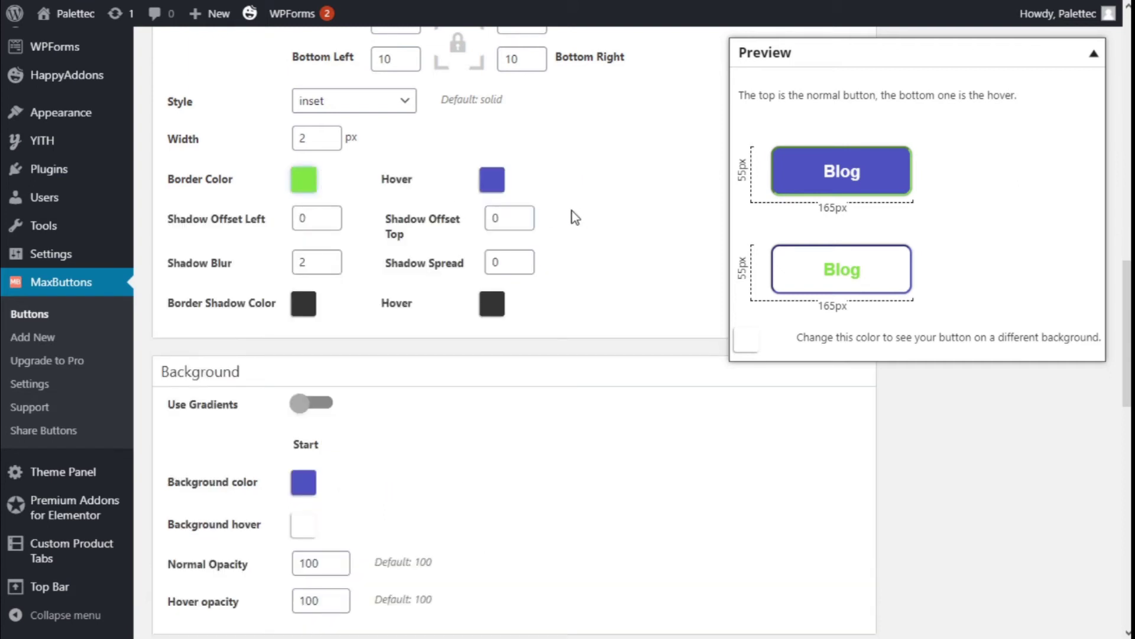
click(493, 180)
click(614, 405)
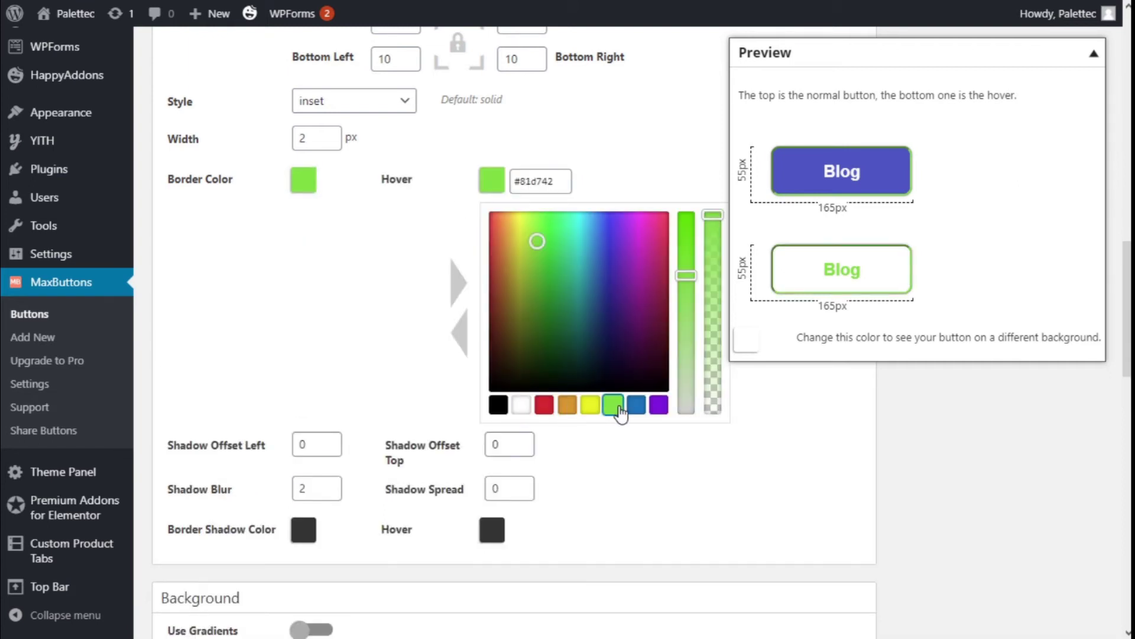
click(491, 180)
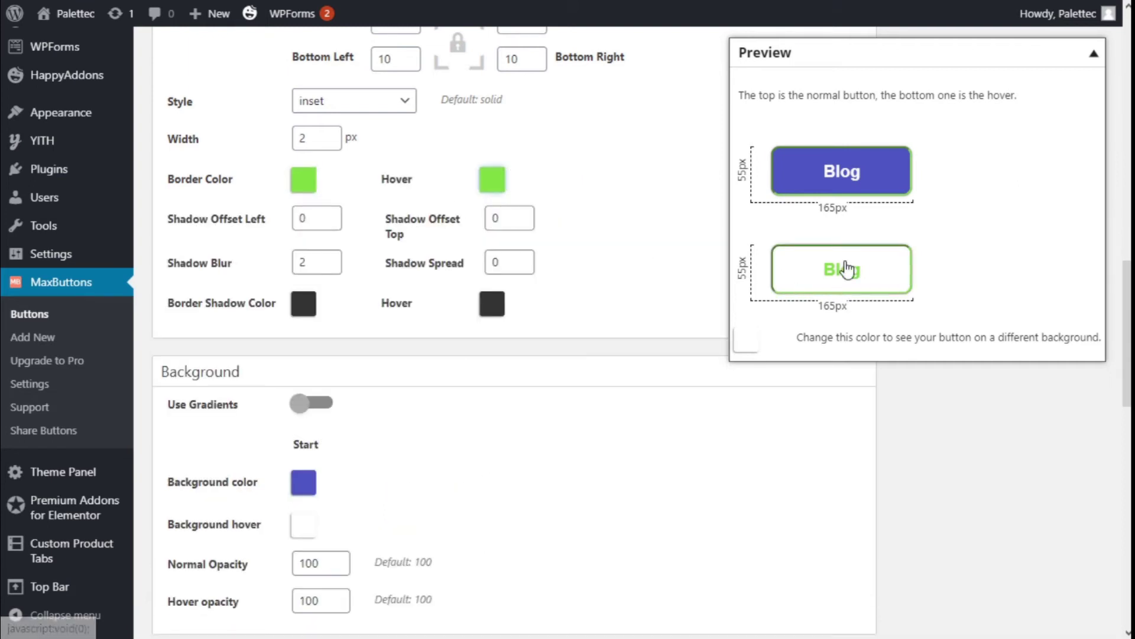
- Raise the shadow left offset to 2, then return it to 0
click(329, 215)
click(328, 214)
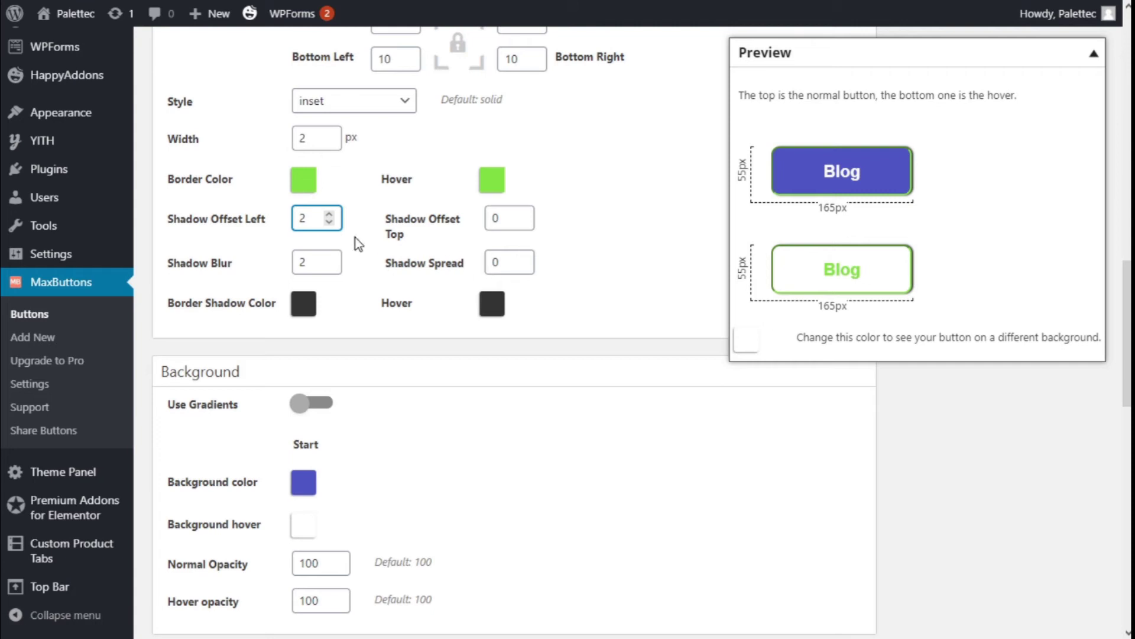
click(329, 222)
click(329, 223)
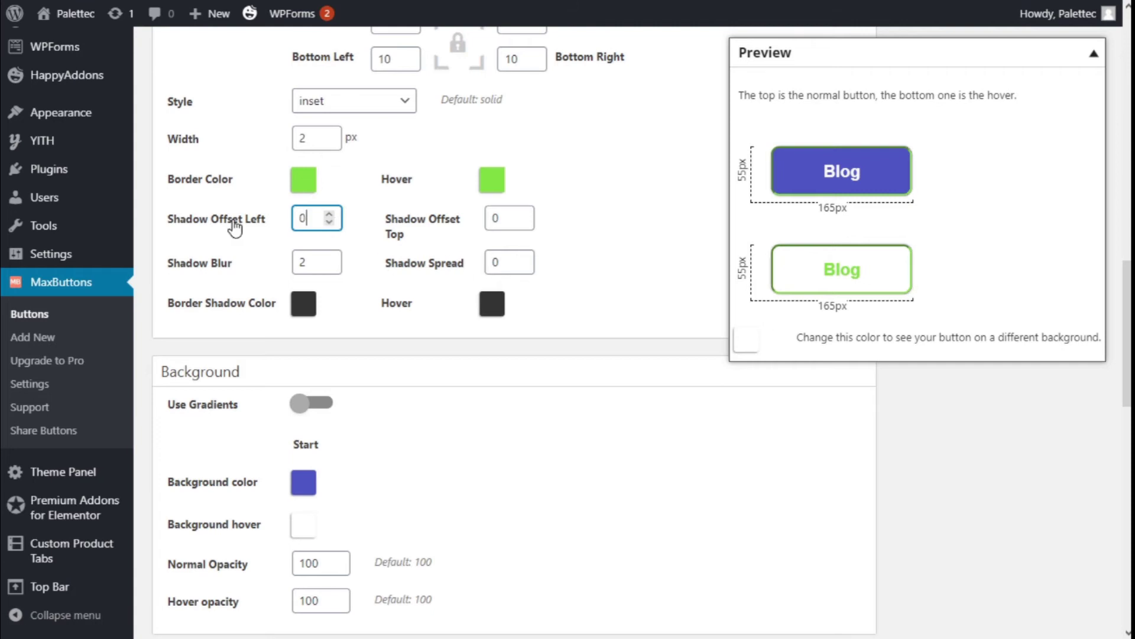
scroll(463, 234, down, 1)
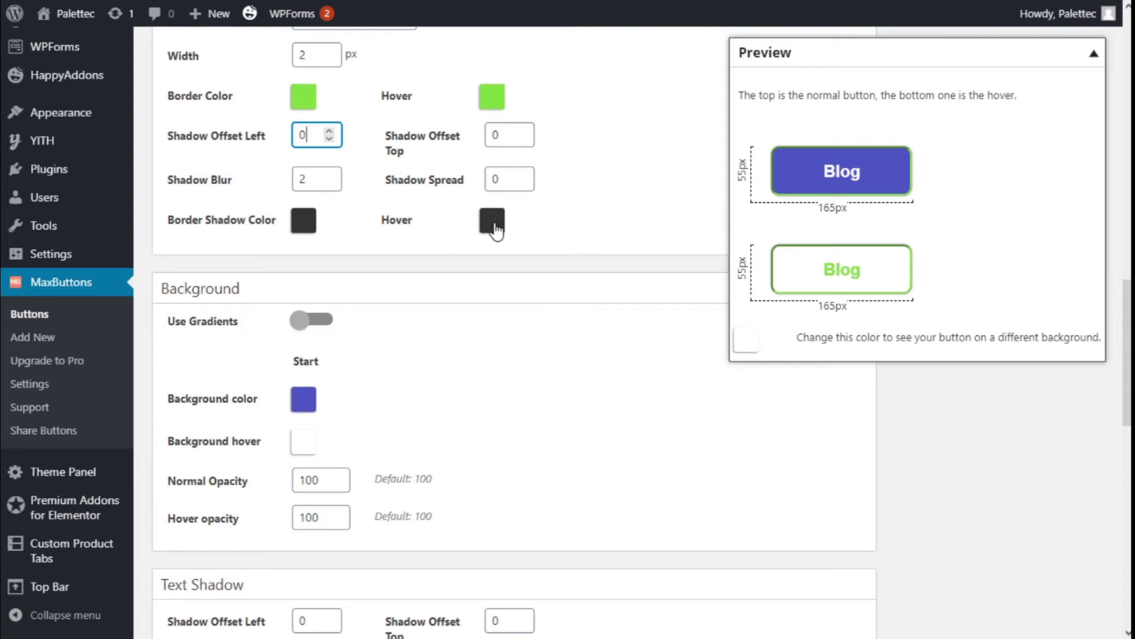
scroll(456, 250, down, 1)
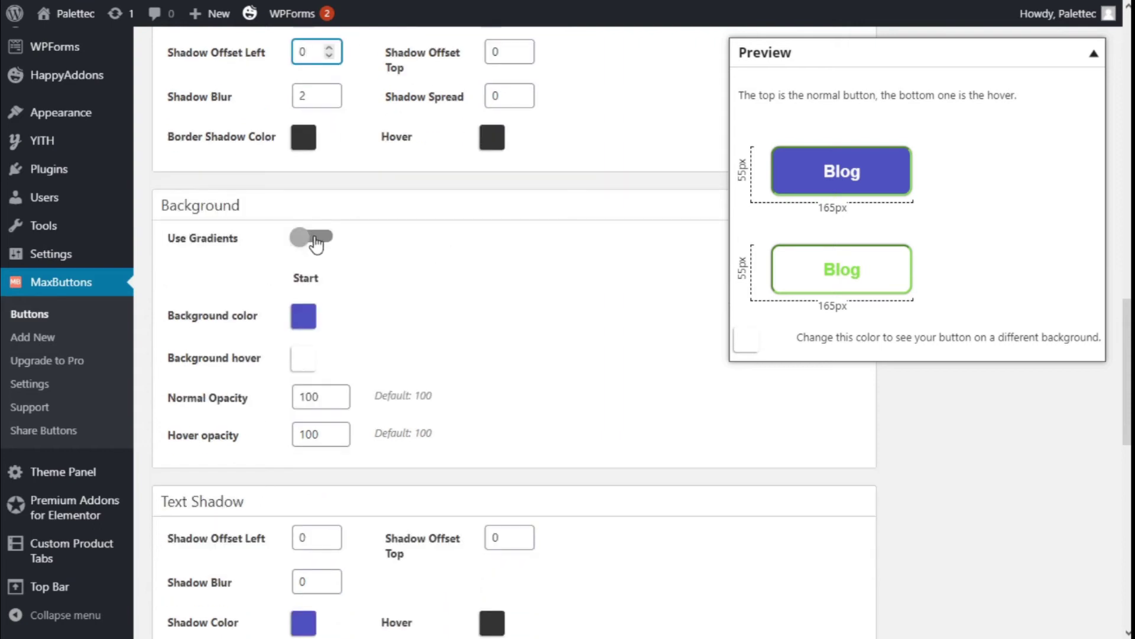
- Set the Blog button's normal background colour to the green #81d742 palette swatch
scroll(322, 247, down, 1)
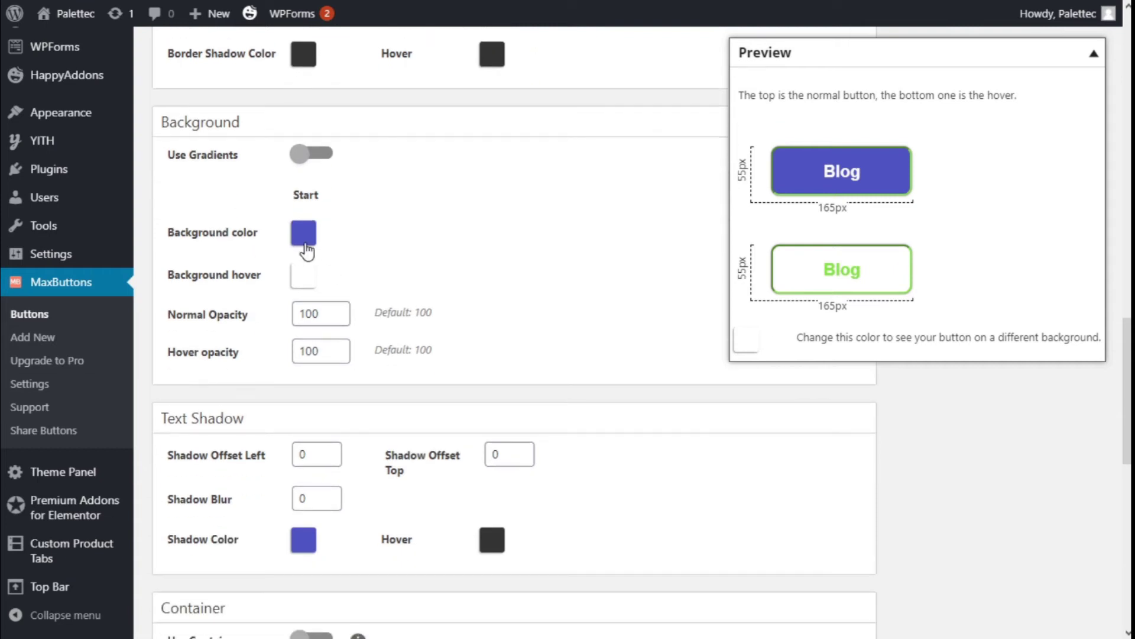
click(304, 234)
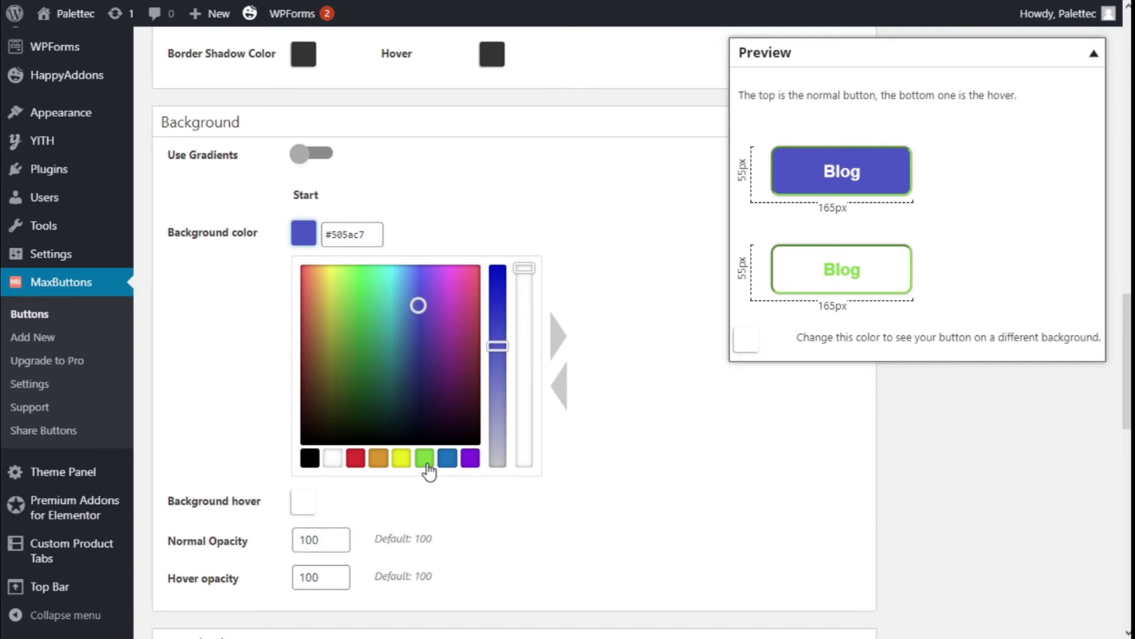
click(425, 462)
click(300, 242)
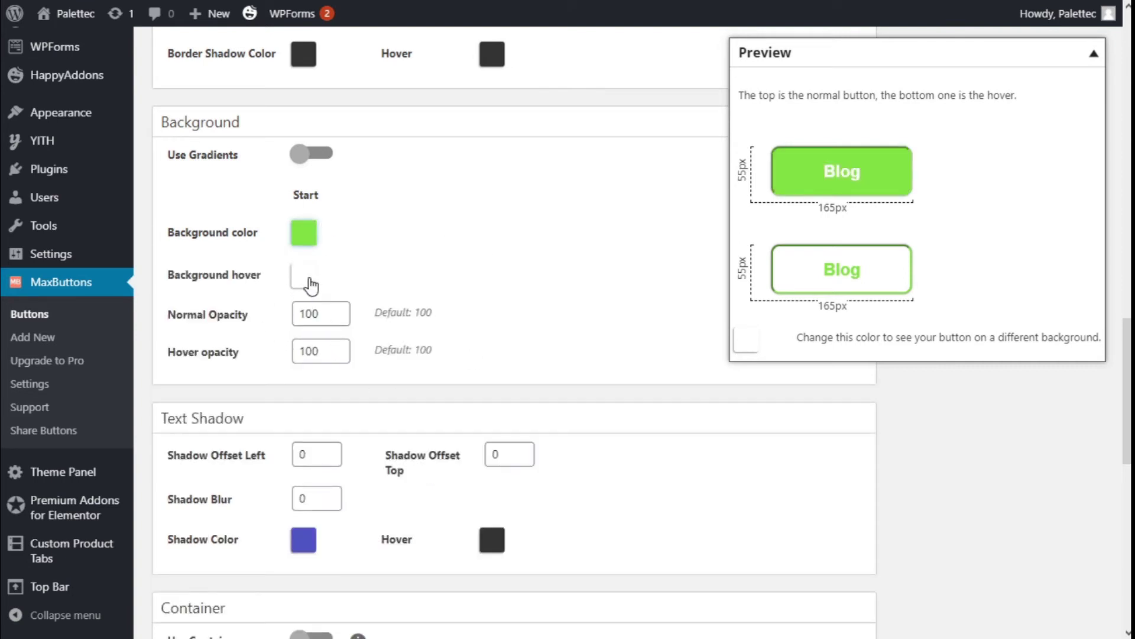
scroll(378, 251, down, 2)
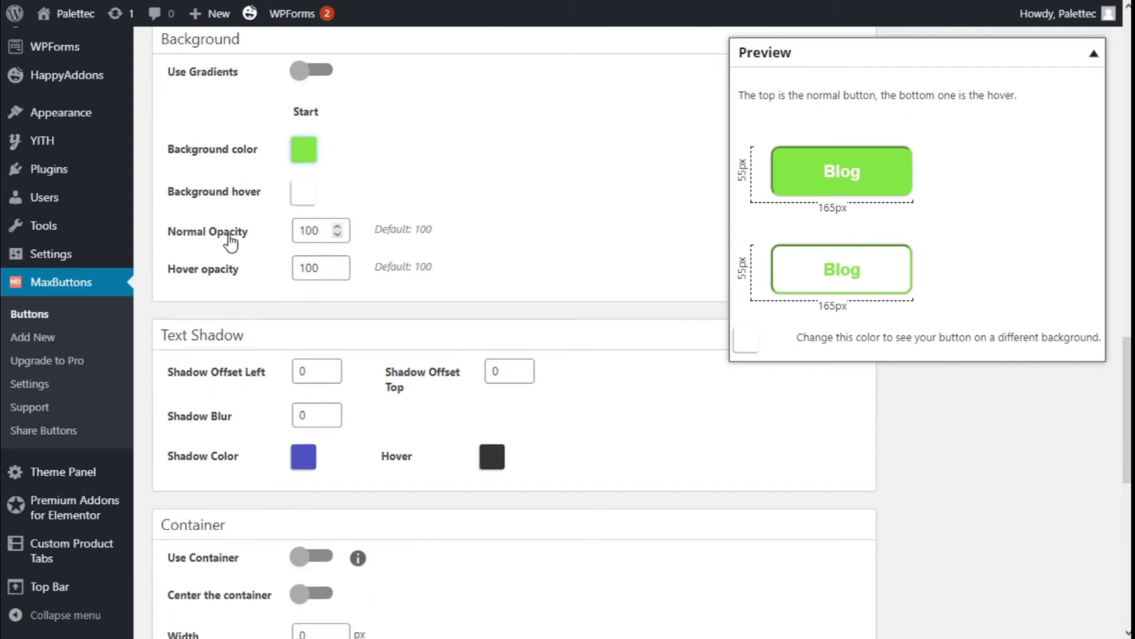
double_click(338, 234)
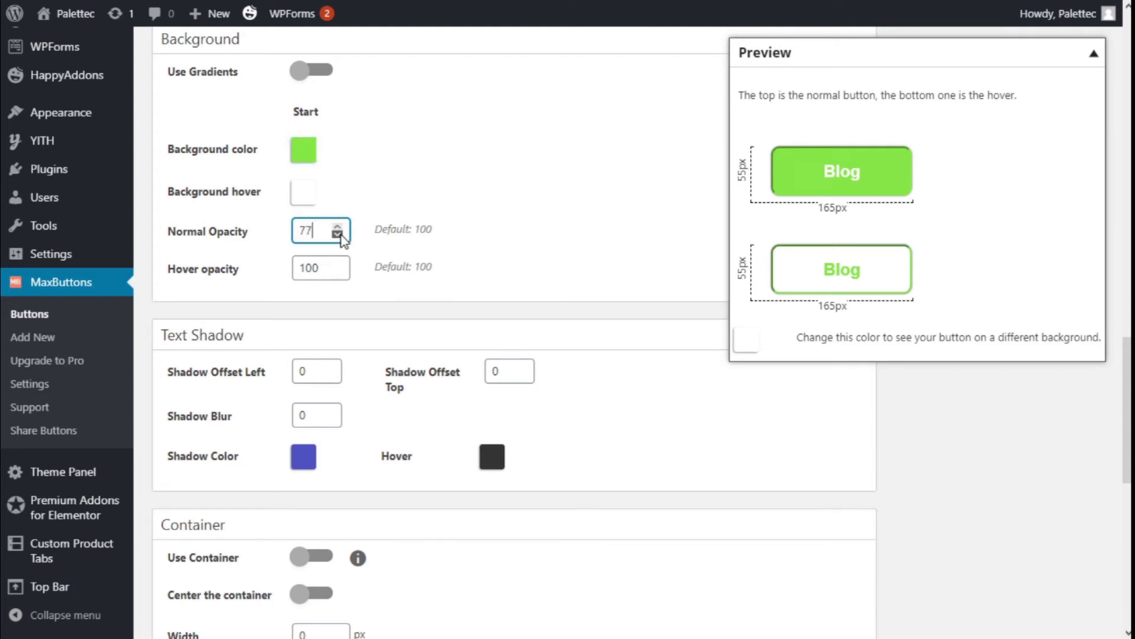
click(337, 234)
click(338, 229)
click(338, 228)
click(337, 229)
scroll(431, 230, down, 3)
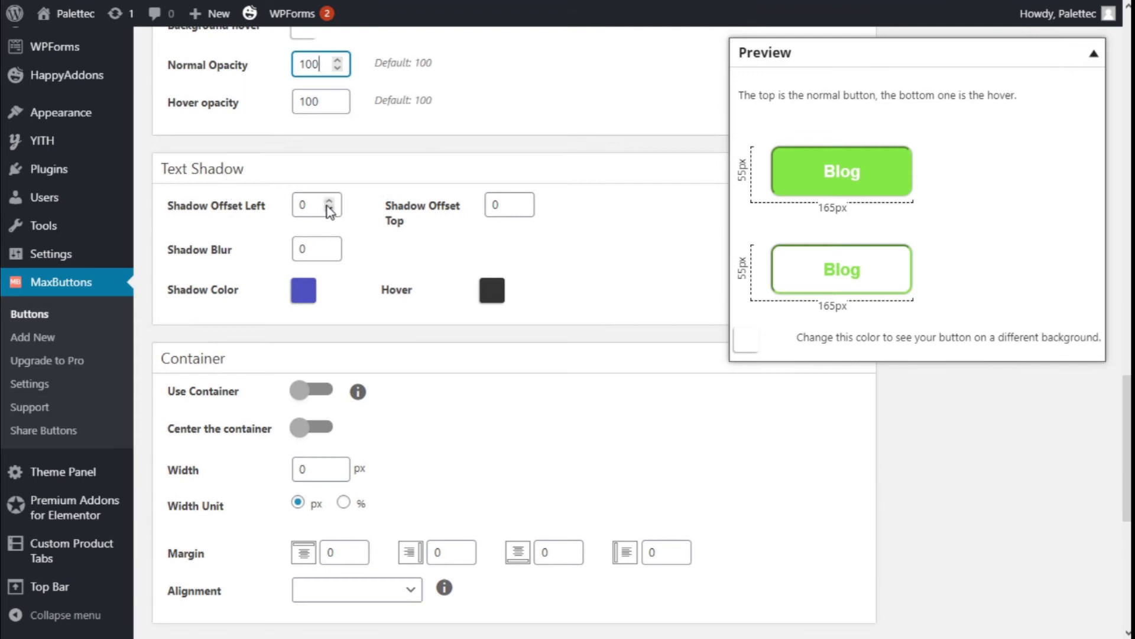
click(329, 202)
click(329, 202)
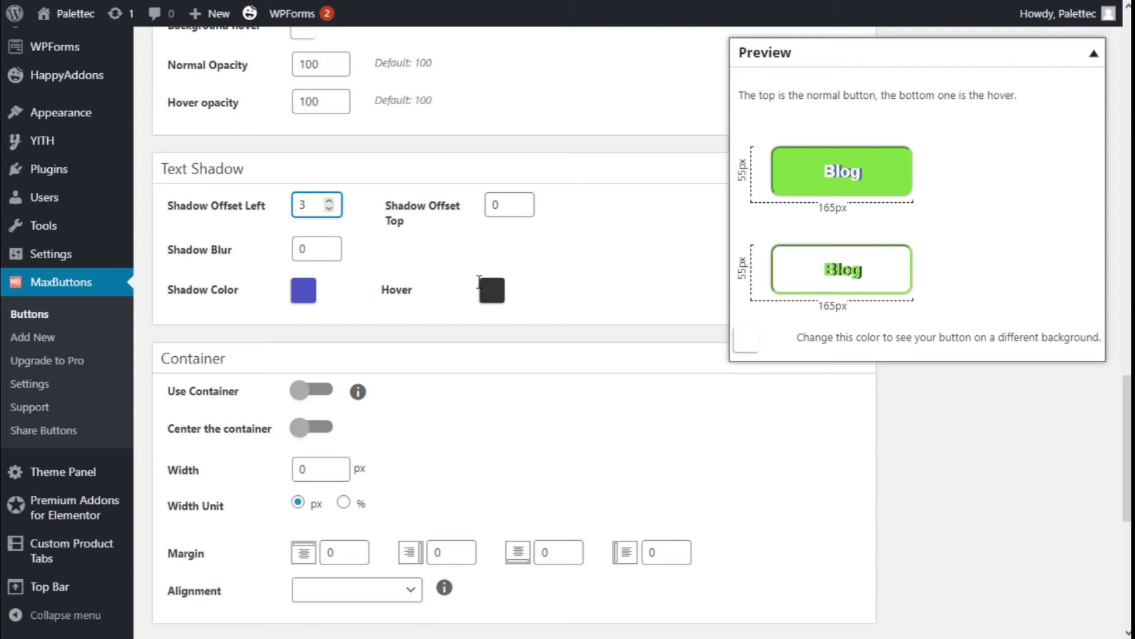
click(329, 208)
click(329, 208)
click(329, 208)
scroll(329, 213, down, 1)
mouse_move(359, 317)
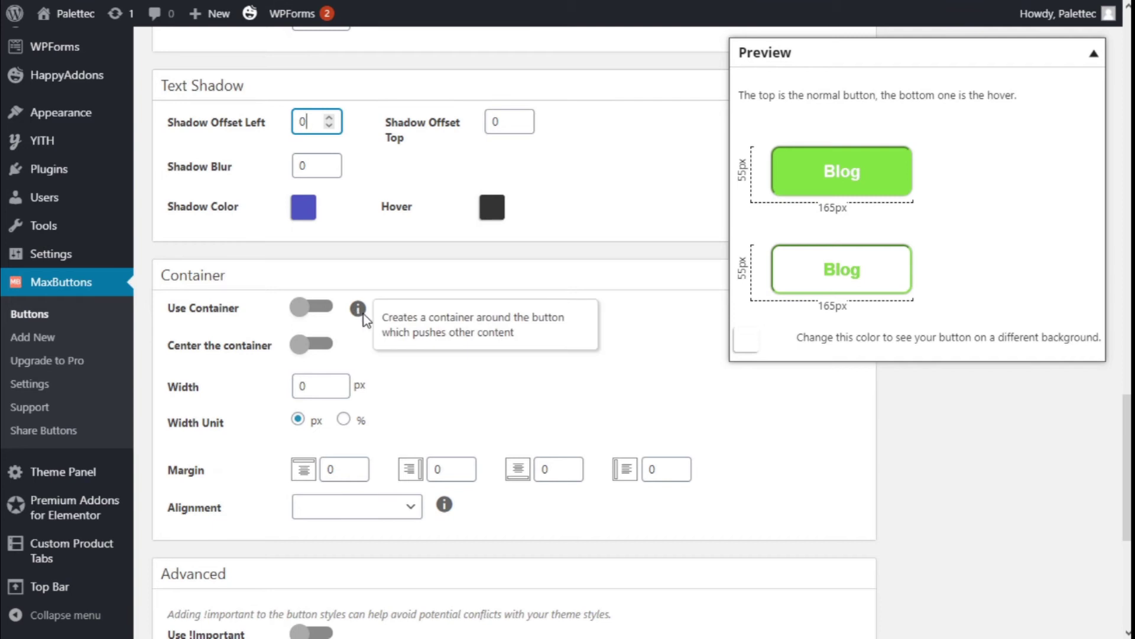
click(318, 312)
mouse_move(351, 311)
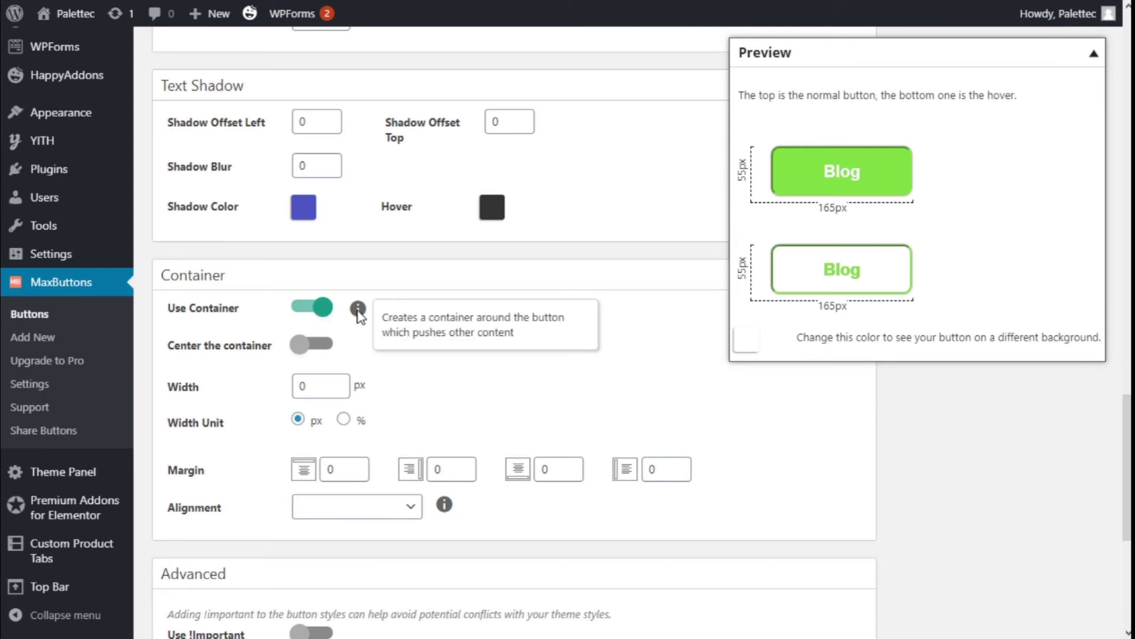
click(313, 307)
scroll(309, 290, down, 1)
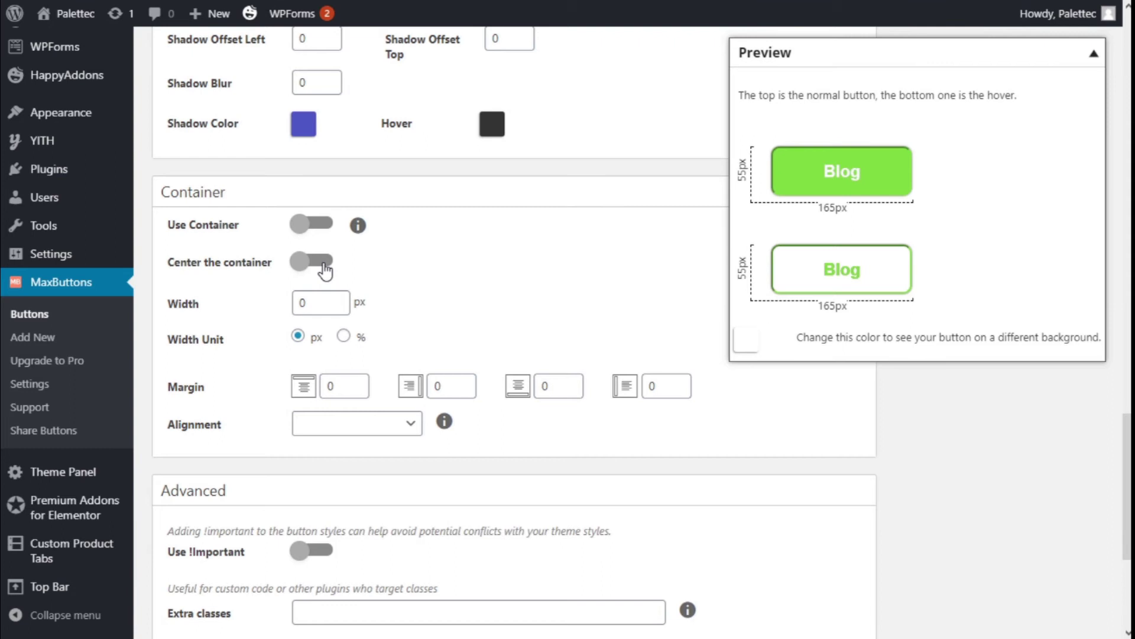
scroll(325, 271, down, 1)
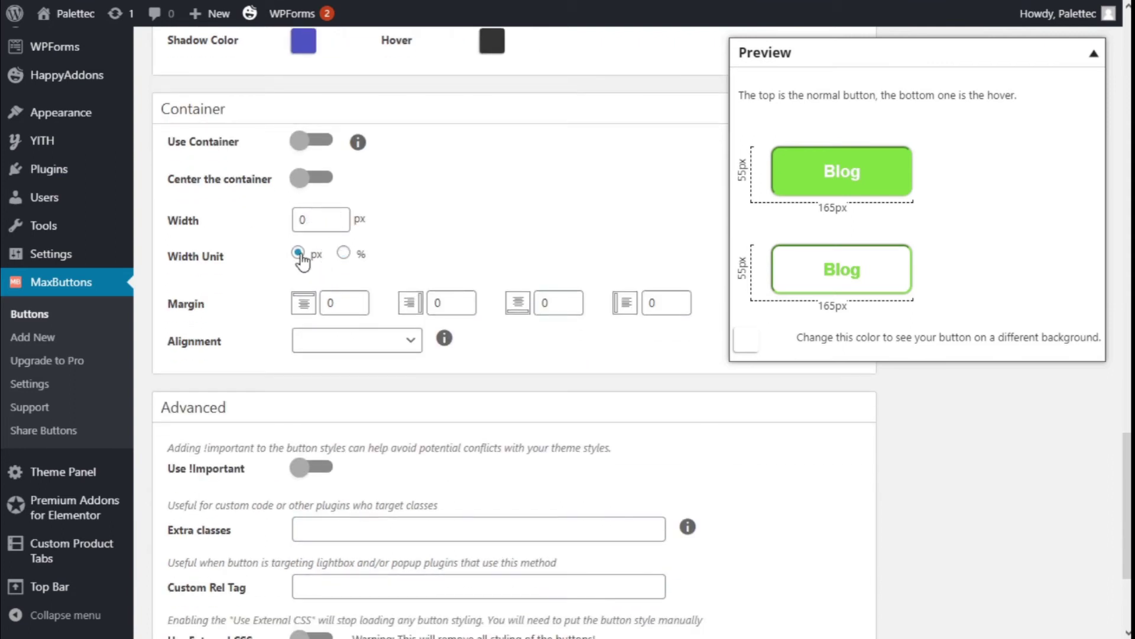
scroll(302, 261, down, 1)
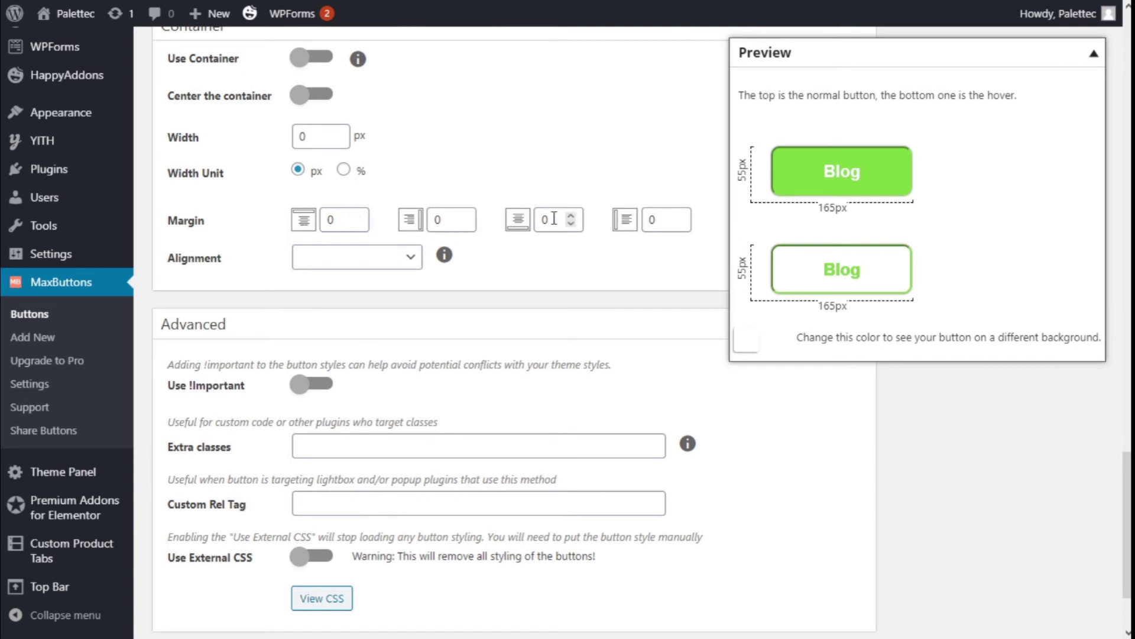
mouse_move(436, 256)
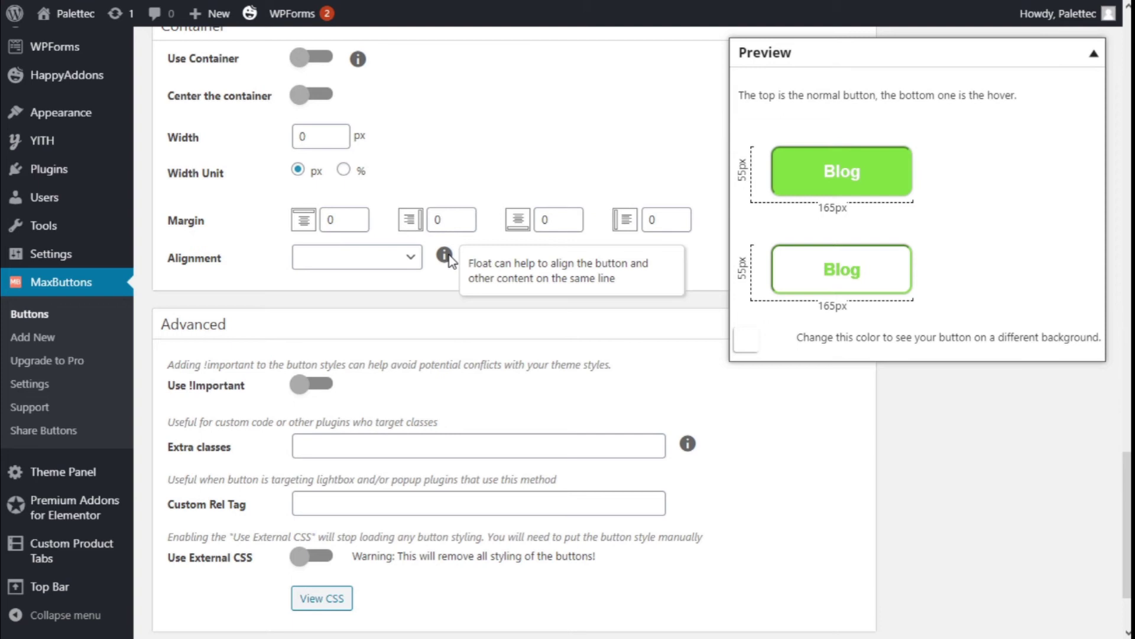
click(388, 256)
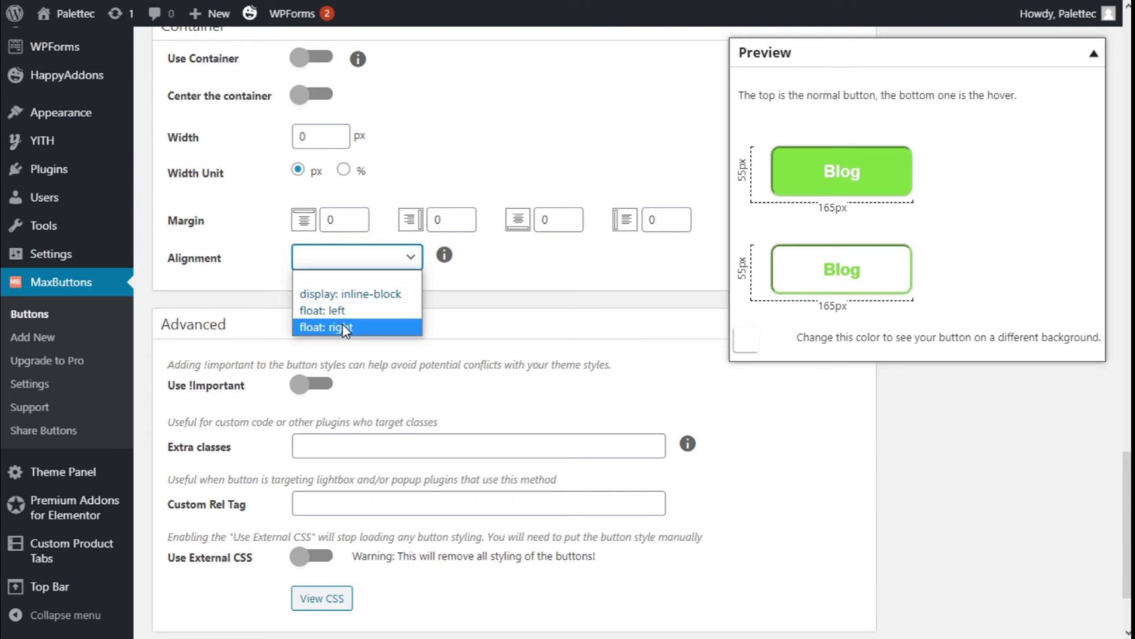
- Leave the alignment and advanced options unchanged and save the Blog button's settings
key(Escape)
scroll(475, 260, down, 2)
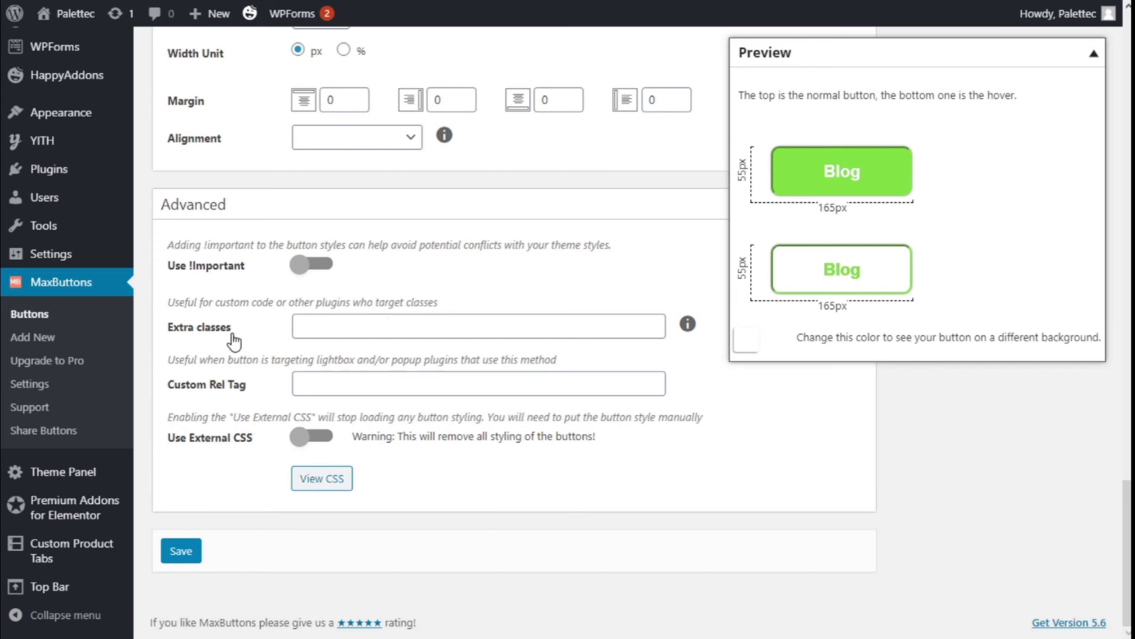
mouse_move(686, 326)
click(190, 556)
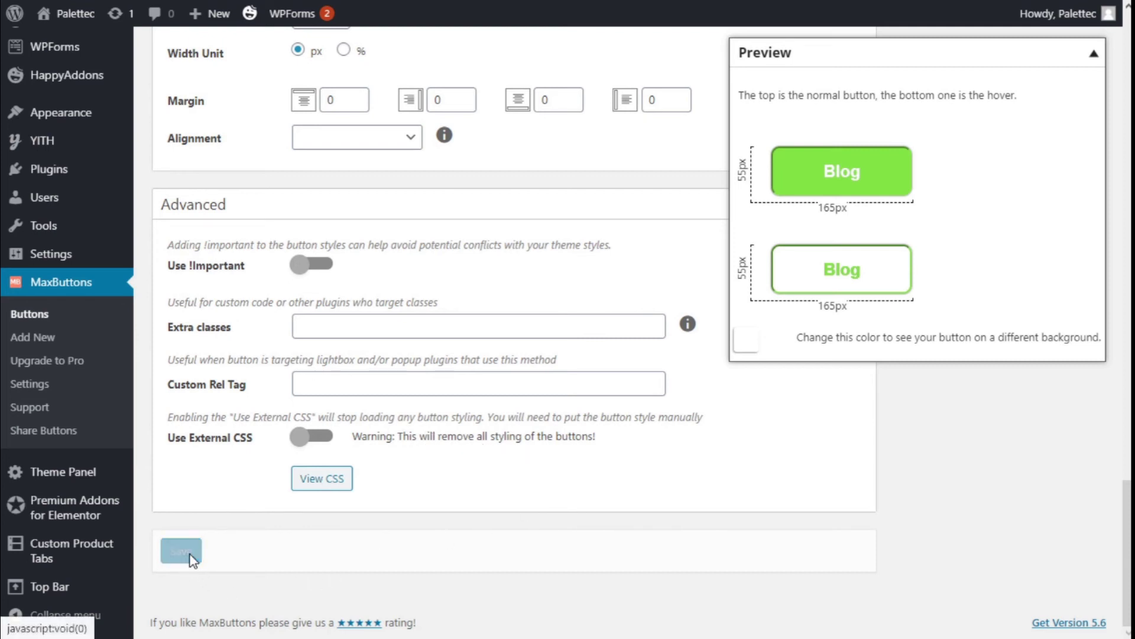
- Collapse the button preview and bring up the Blog button's new responsive Screen Settings form
click(1094, 54)
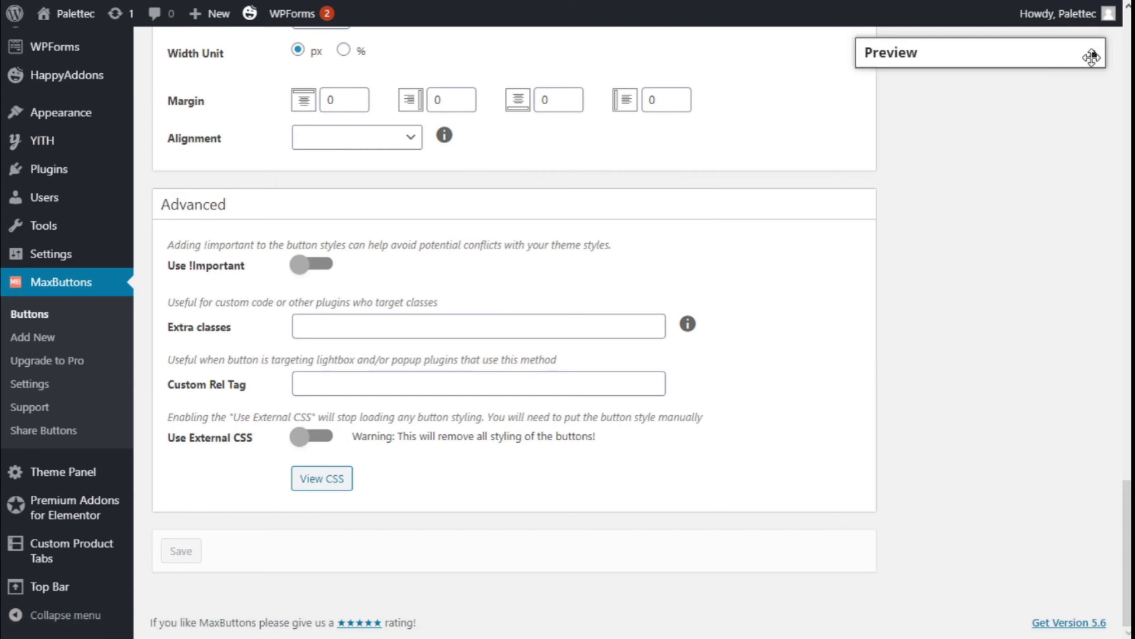
scroll(534, 386, up, 20)
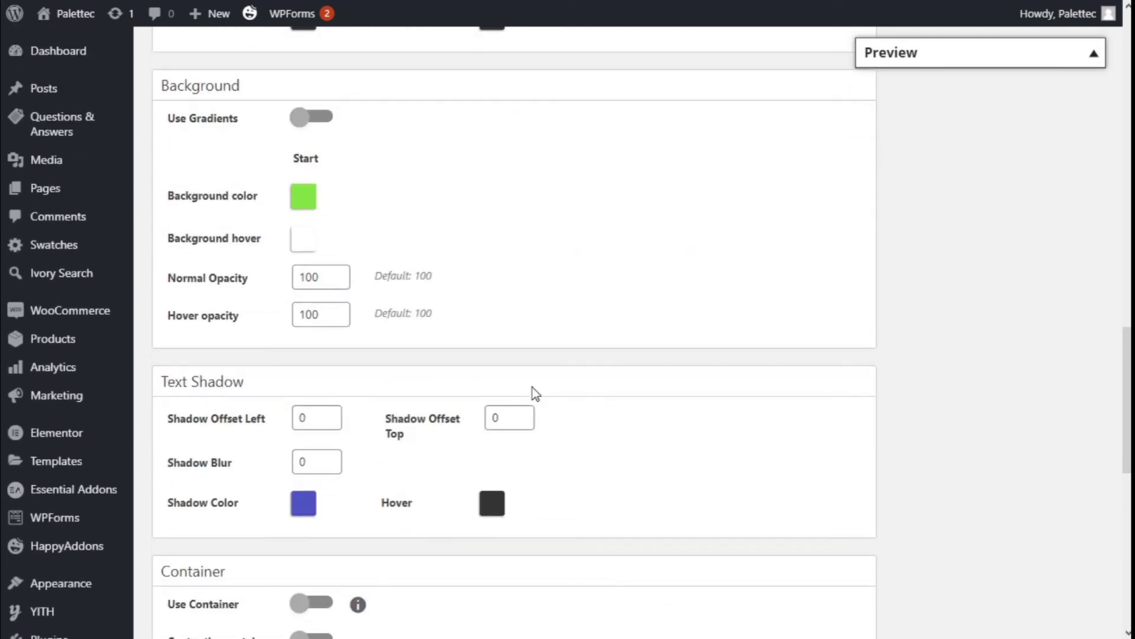
scroll(535, 393, up, 14)
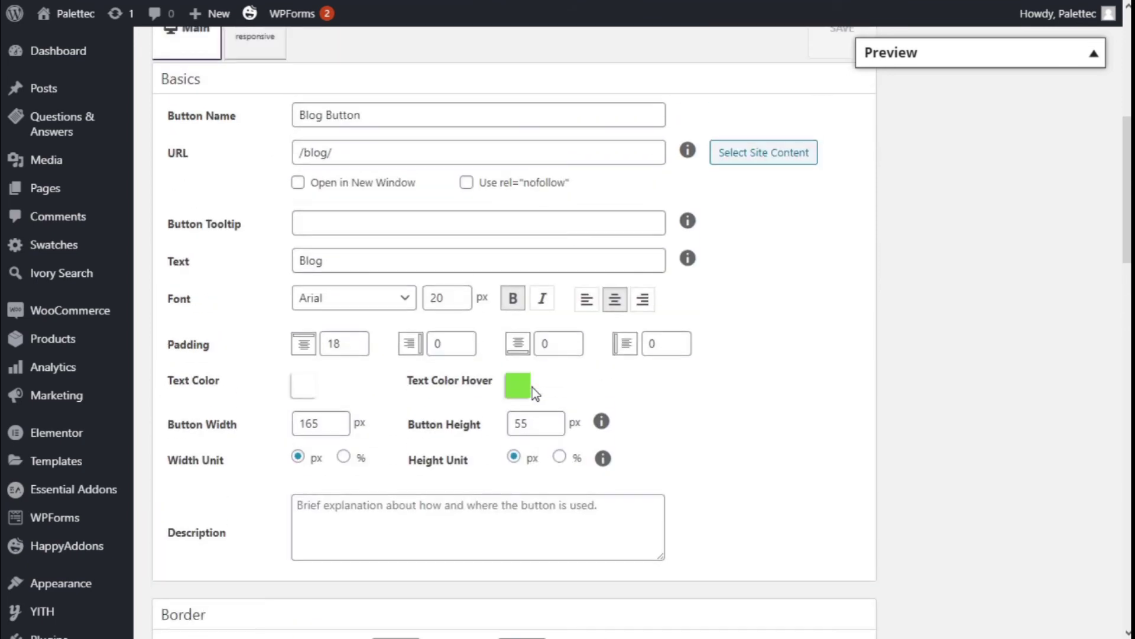
scroll(532, 388, up, 4)
scroll(319, 284, down, 7)
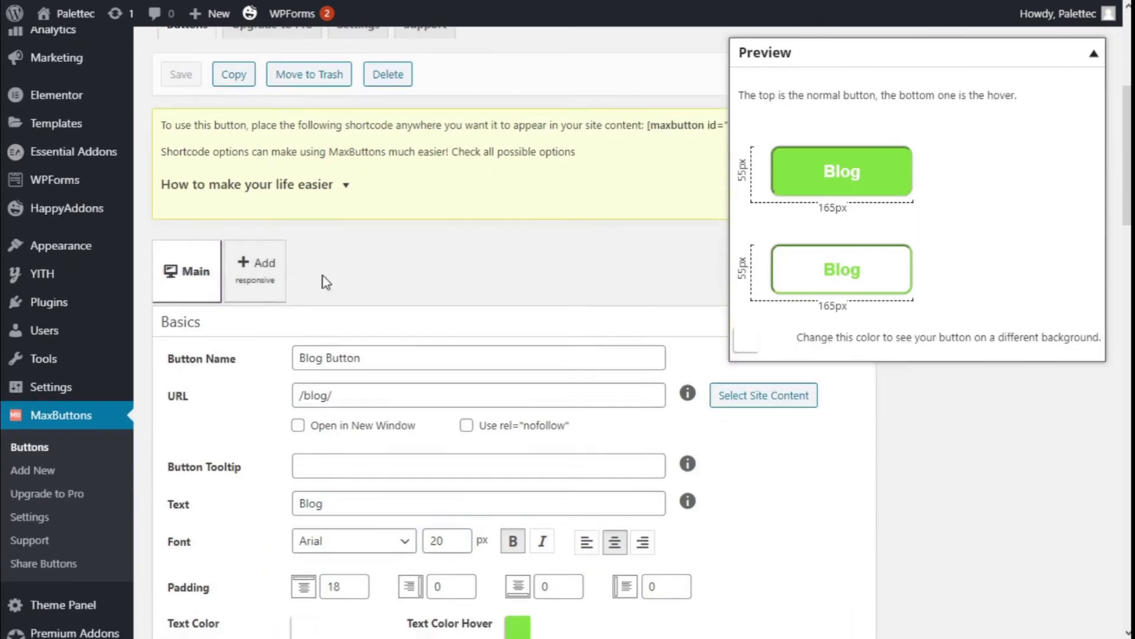
scroll(314, 278, up, 2)
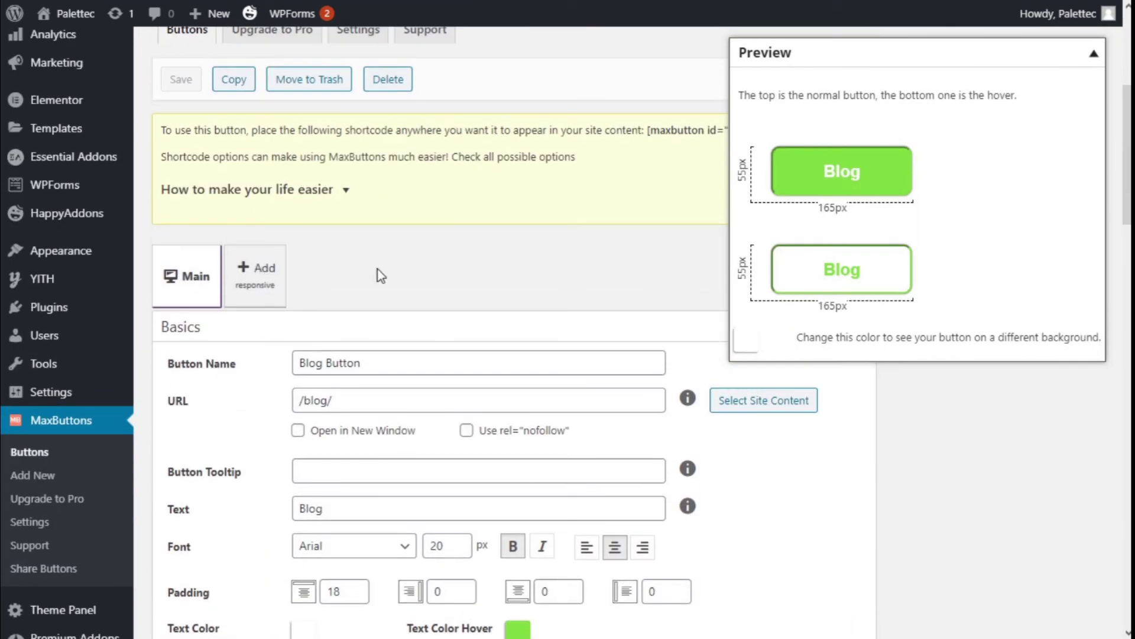
click(258, 277)
scroll(328, 271, down, 2)
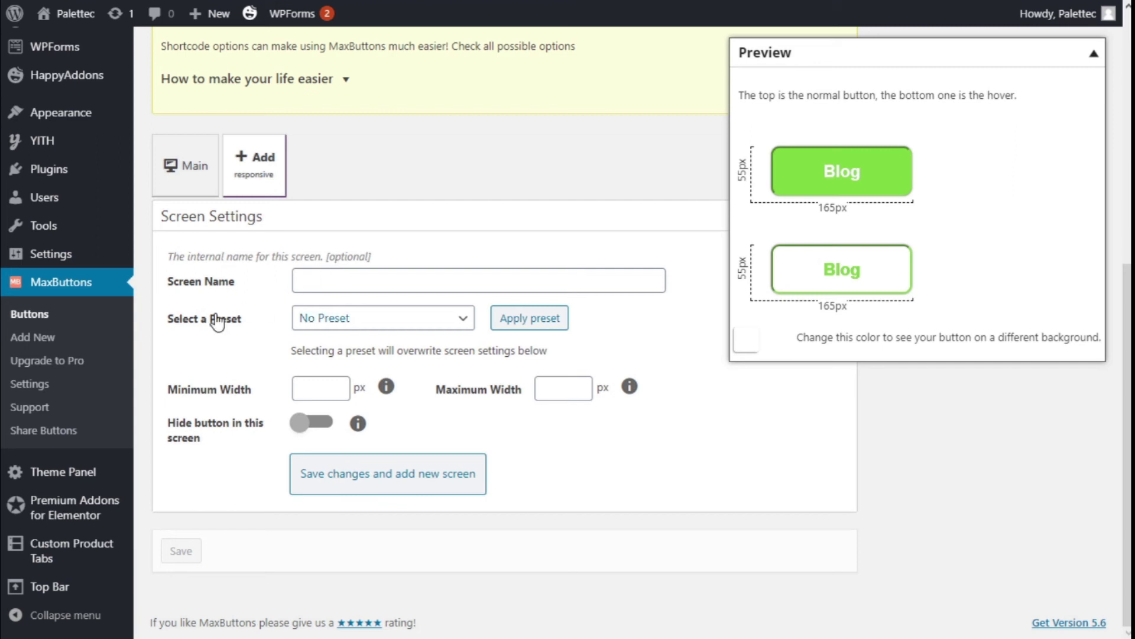
click(363, 318)
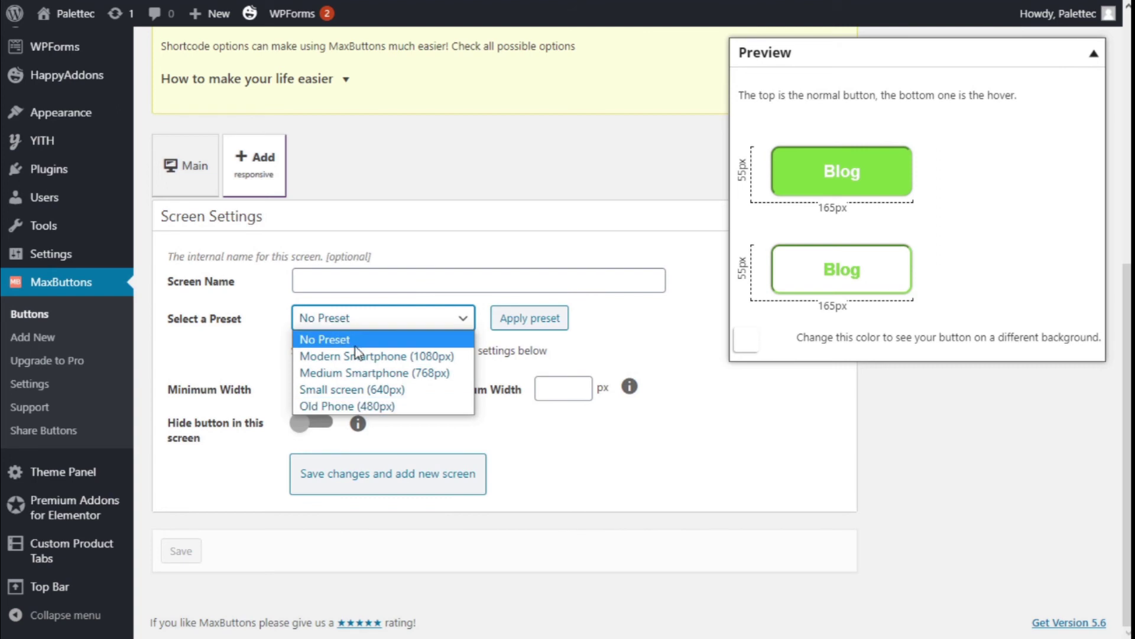
click(346, 339)
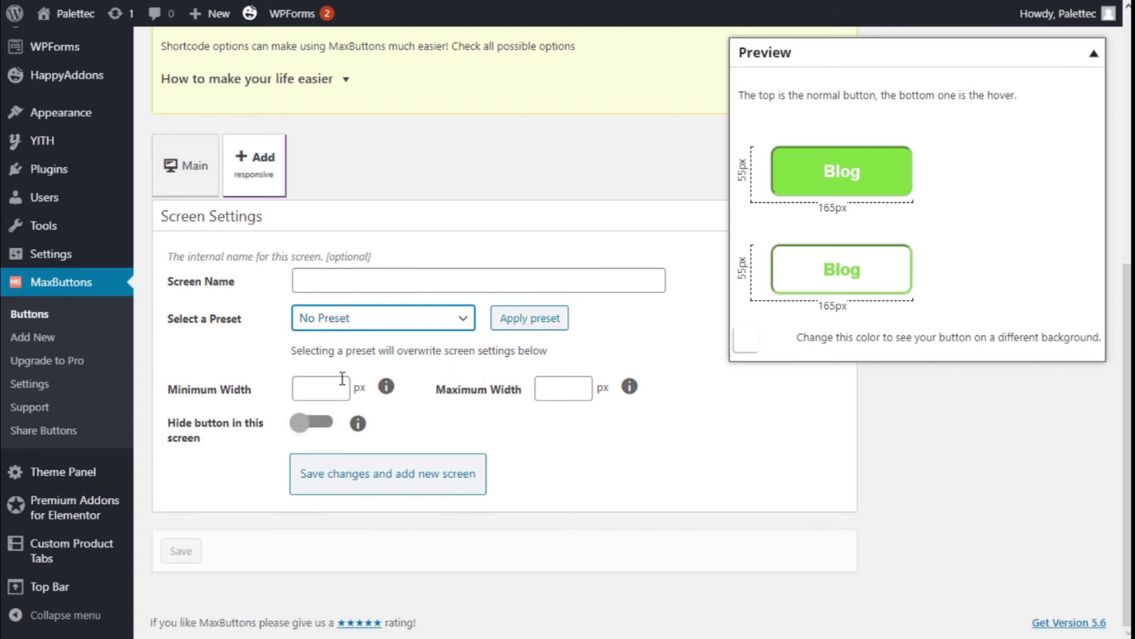
click(560, 387)
click(313, 394)
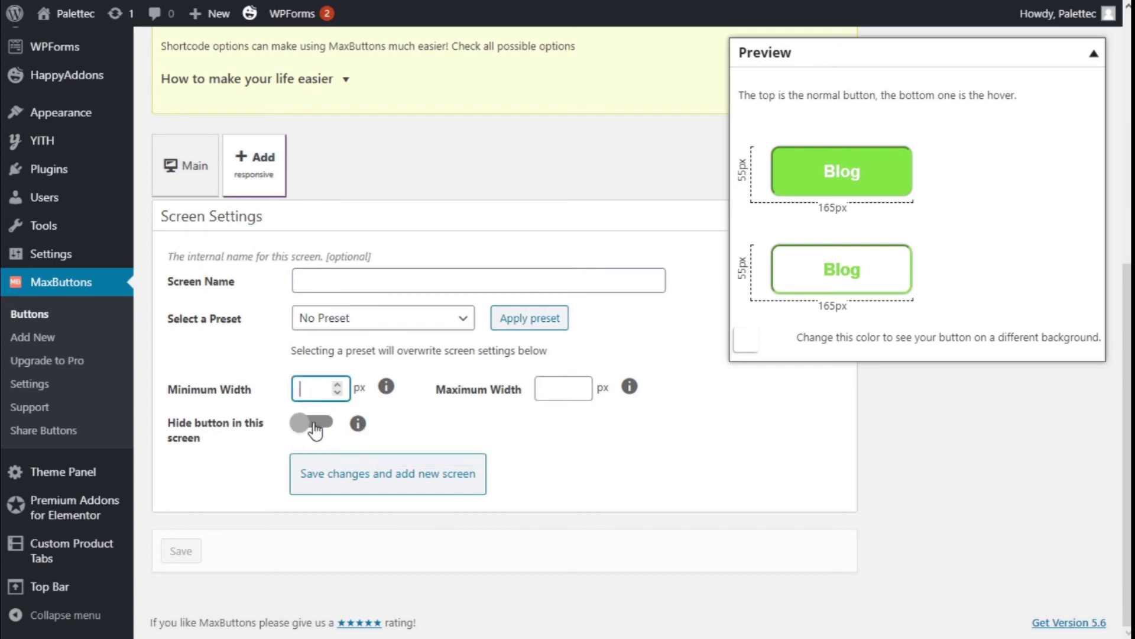
mouse_move(393, 413)
click(1095, 54)
scroll(330, 385, up, 1)
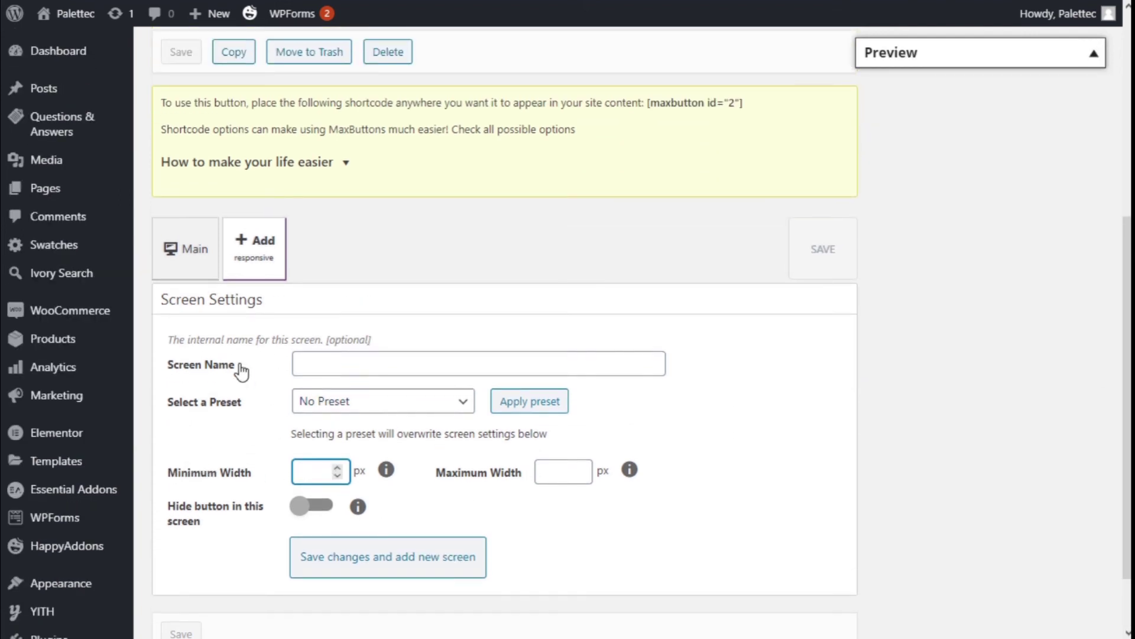
scroll(286, 364, down, 2)
scroll(286, 364, up, 6)
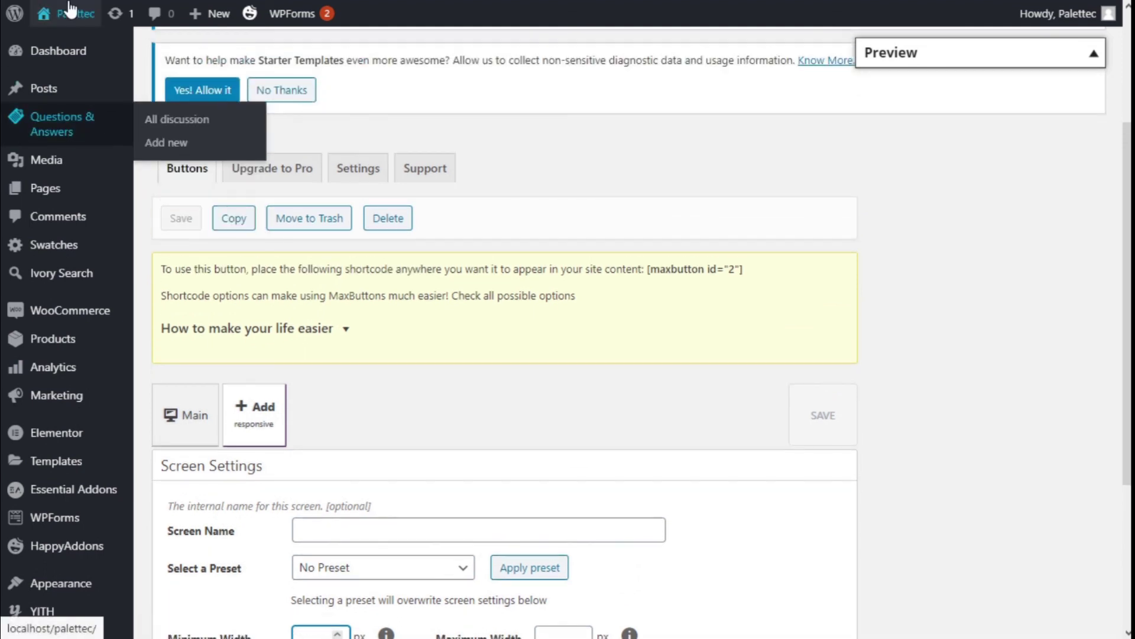
mouse_move(70, 19)
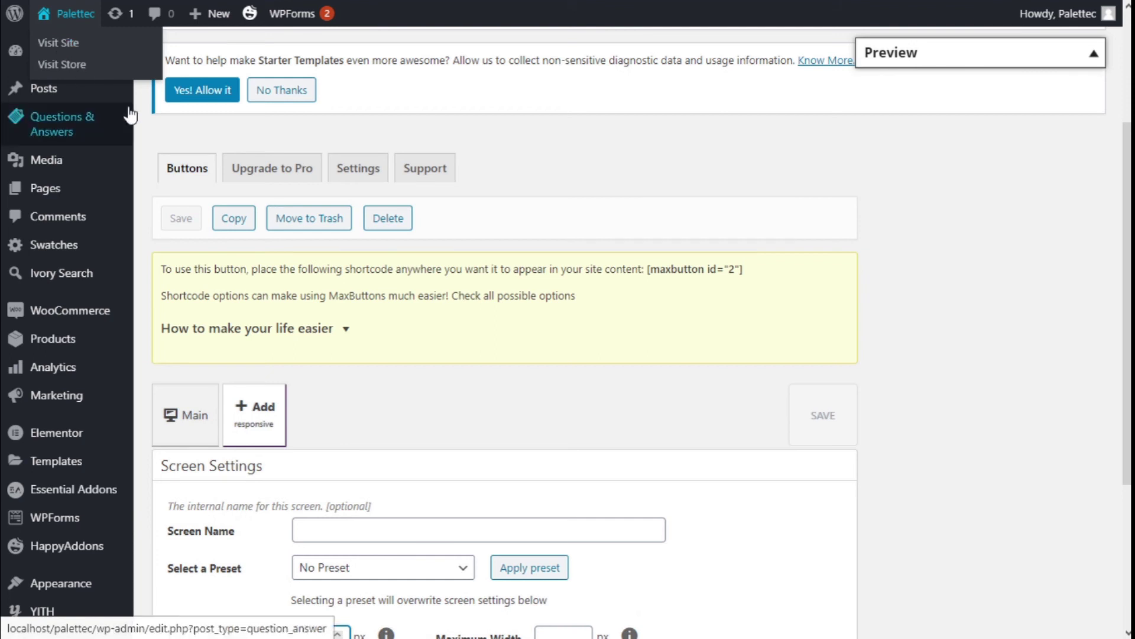
scroll(375, 248, down, 2)
scroll(375, 249, down, 1)
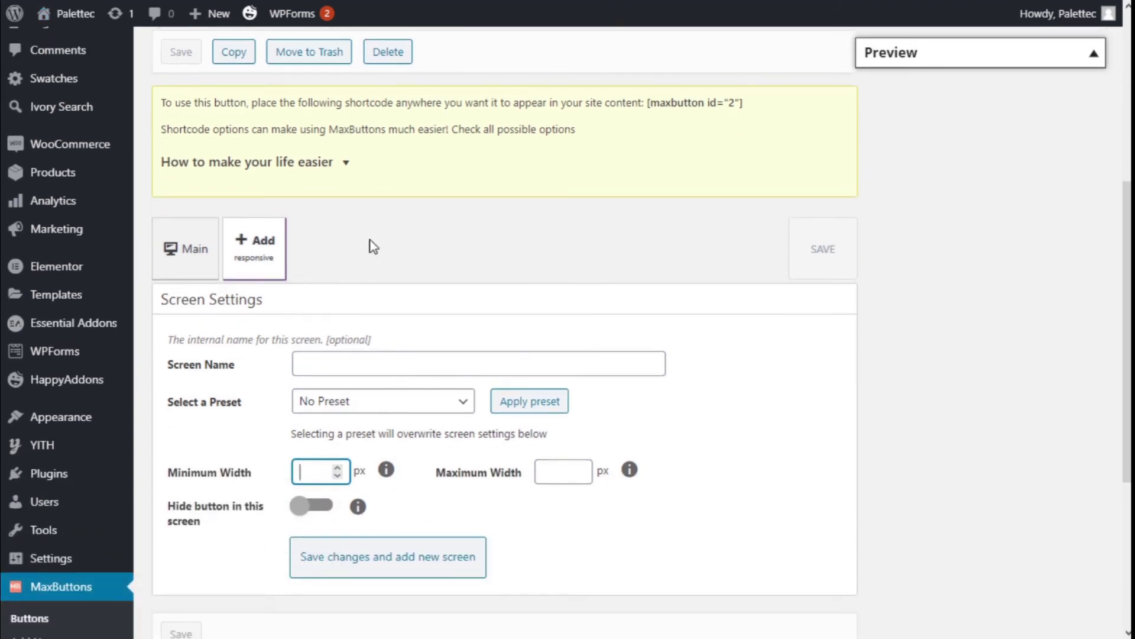
scroll(370, 240, up, 3)
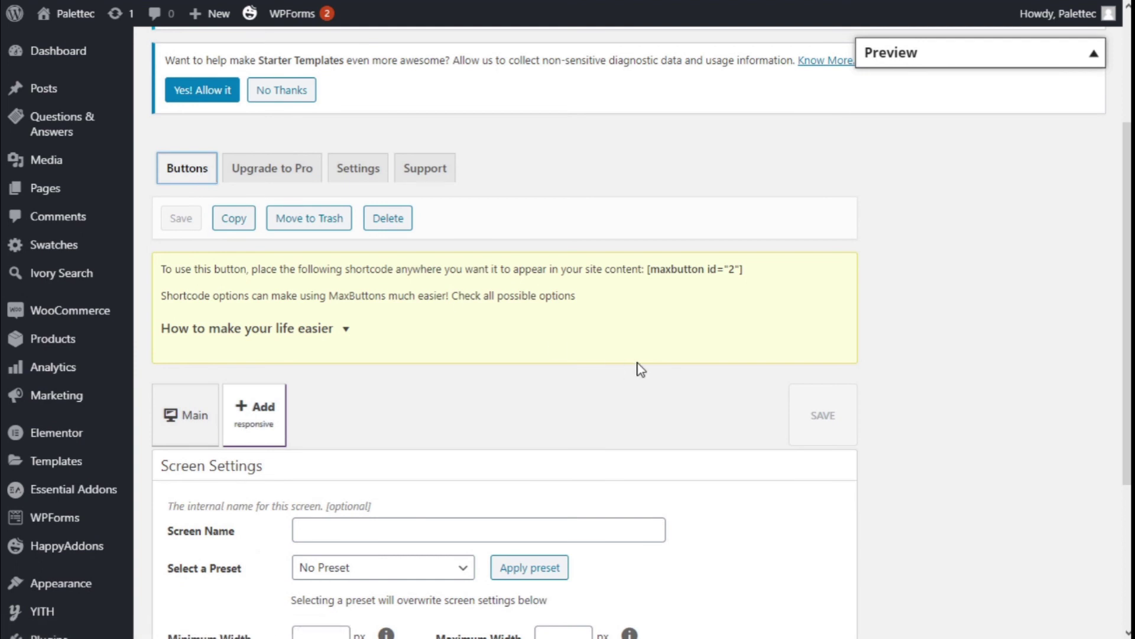
- Select and copy the Blog button's [maxbutton id="2"] shortcode from the buttons list
scroll(638, 332, down, 6)
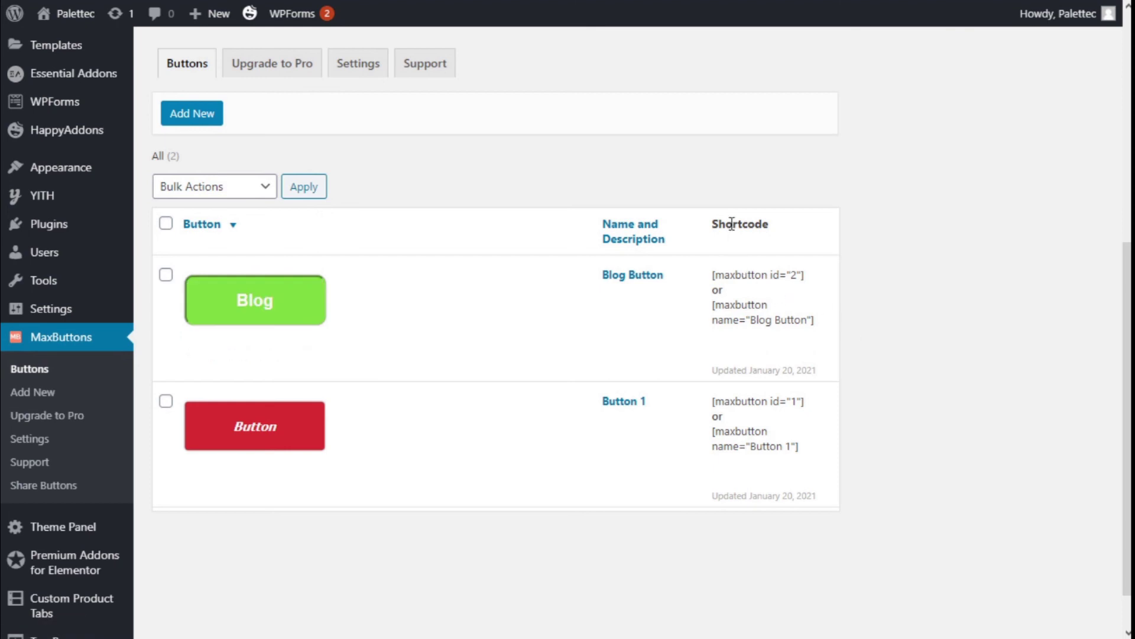
drag(712, 274, 809, 281)
key(ctrl+c)
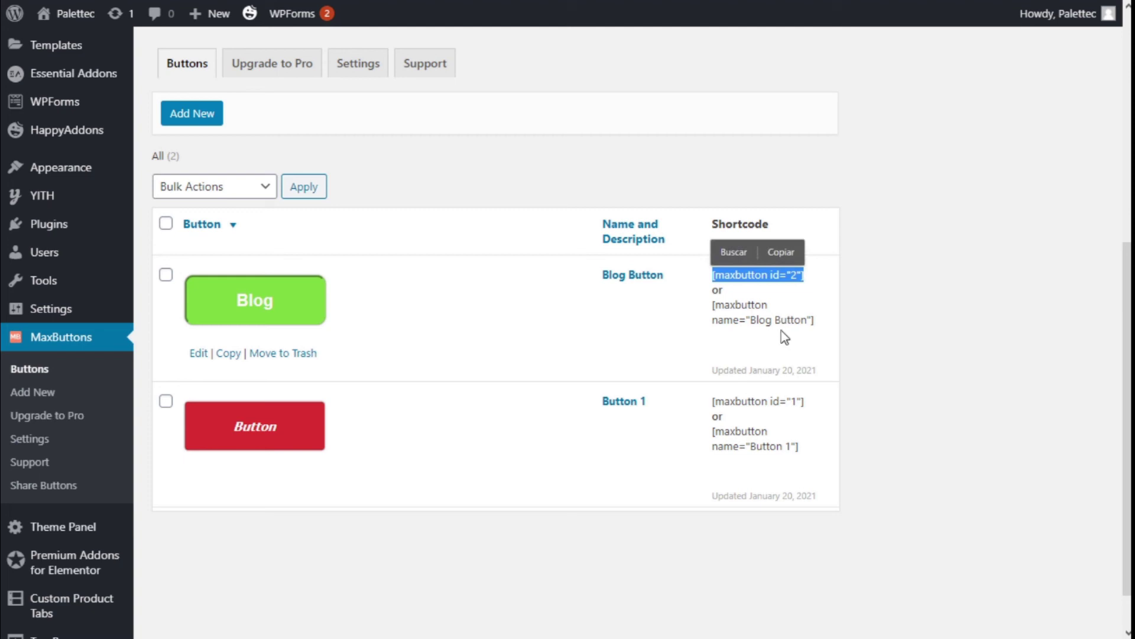
click(789, 254)
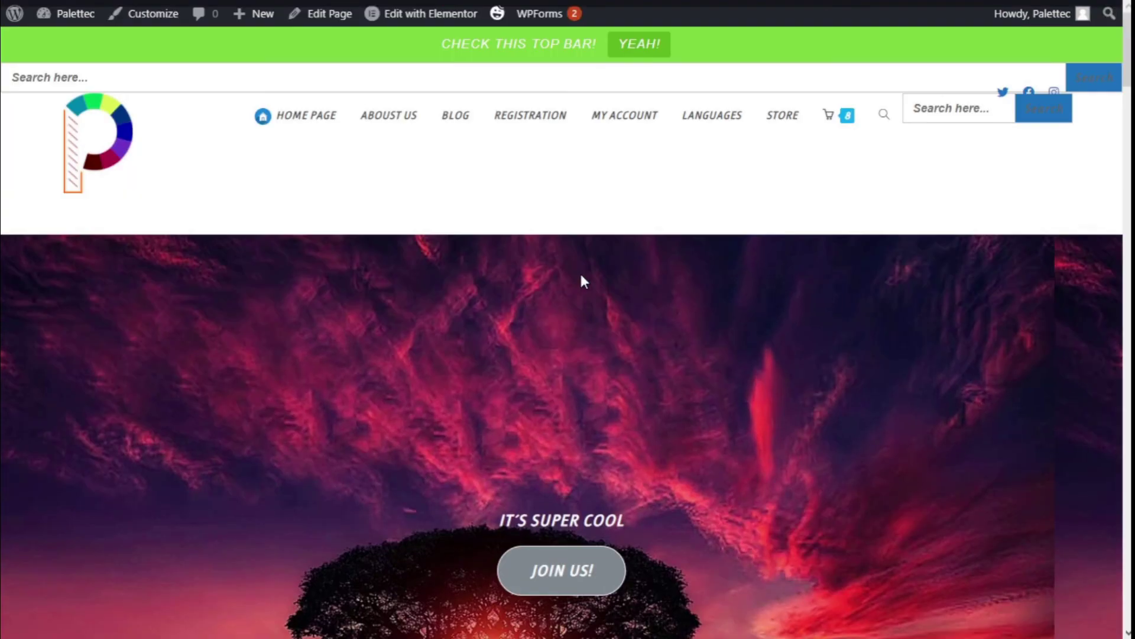
- Scroll to the home page's empty section, collapse the index box, and search widgets for 'text'
mouse_move(405, 19)
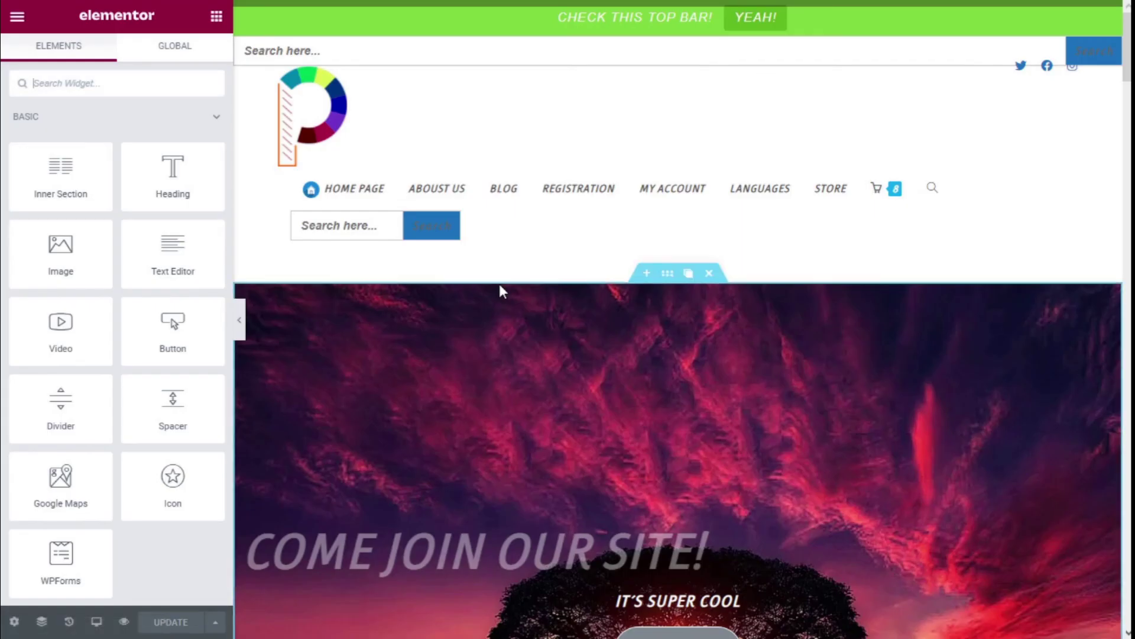
scroll(666, 169, down, 10)
scroll(668, 170, down, 20)
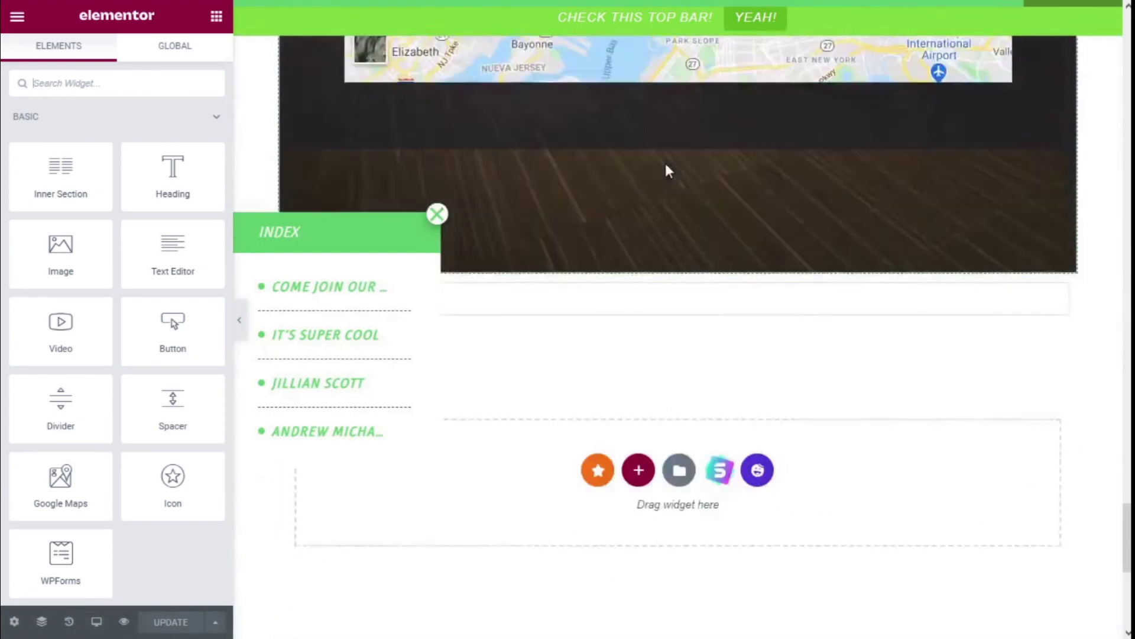
scroll(665, 165, down, 5)
click(437, 216)
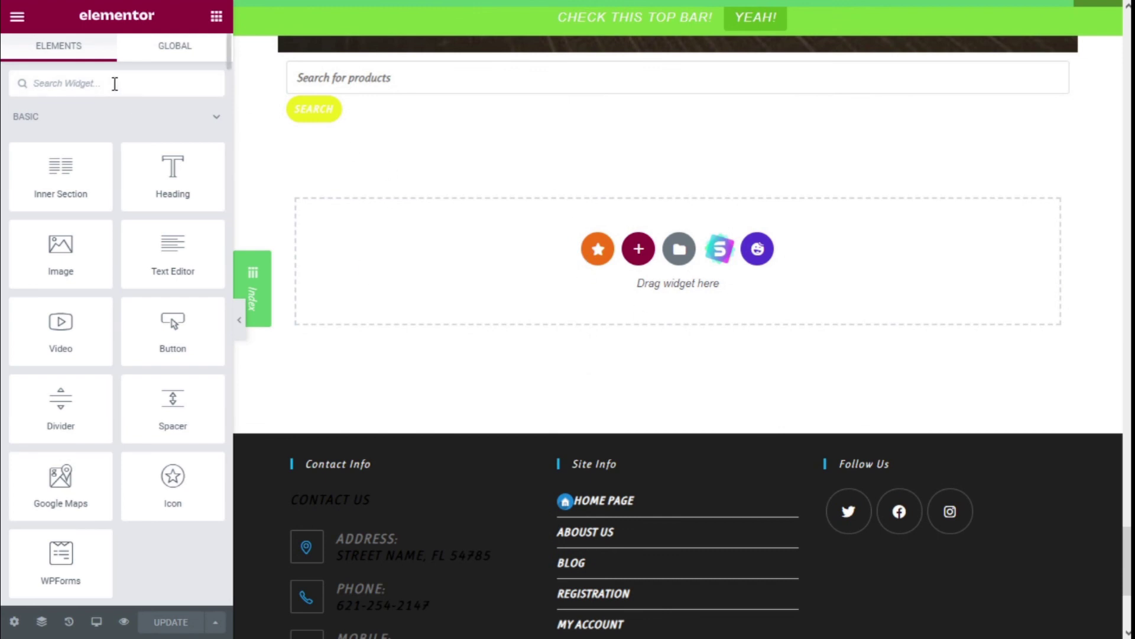
text(text)
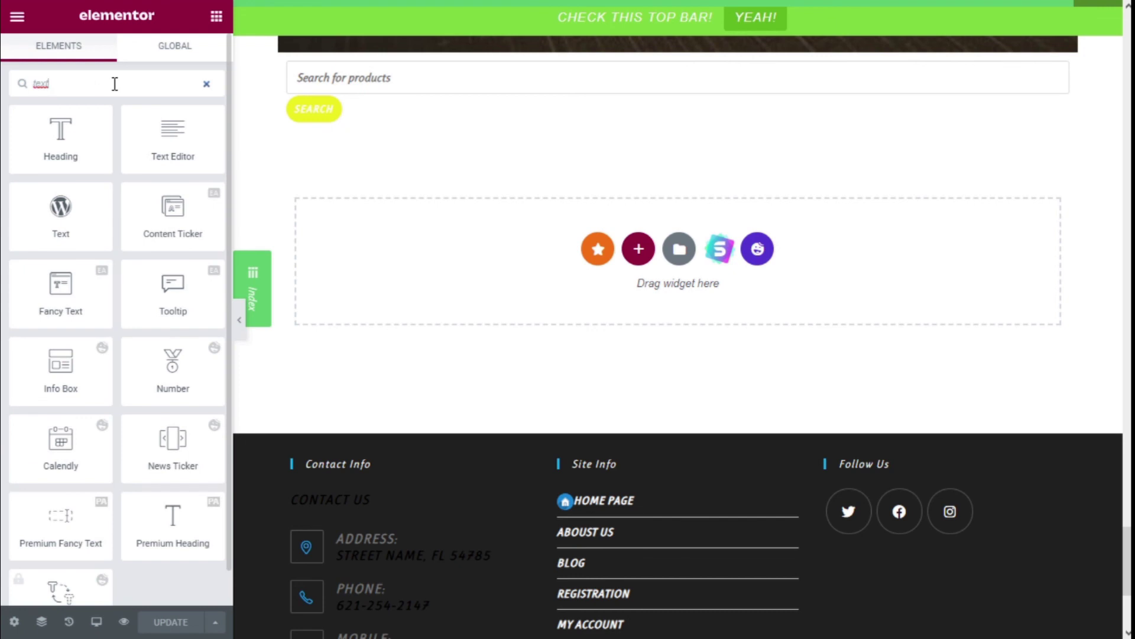
- Drop a Text widget into the empty section, paste [maxbutton id="2"] into it, and update the page
click(57, 214)
drag(57, 214, 390, 331)
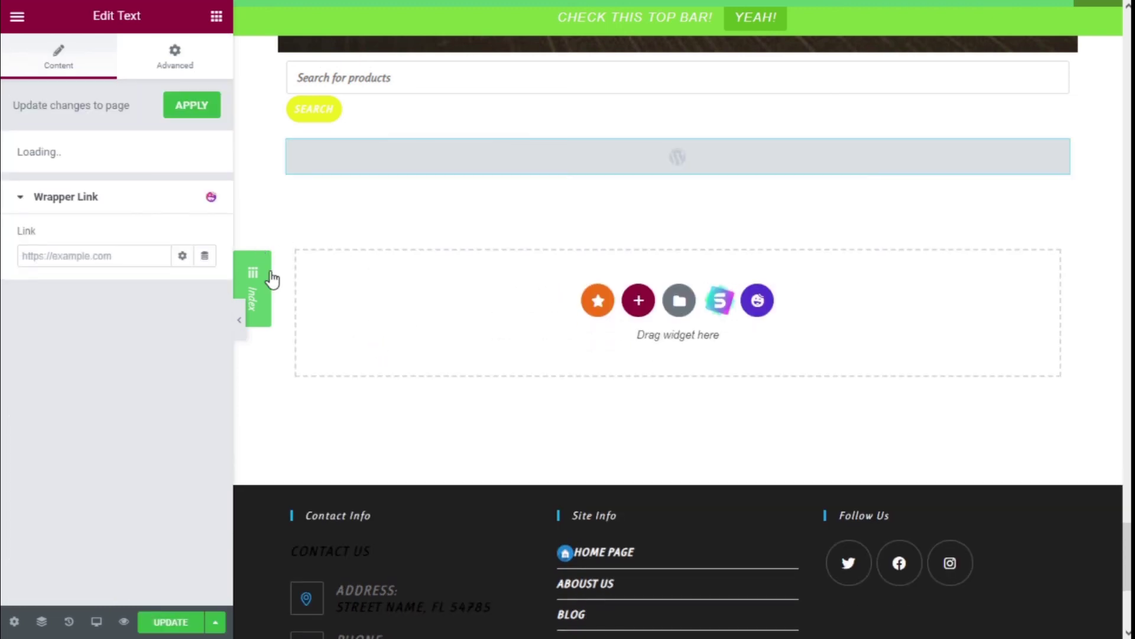
click(136, 302)
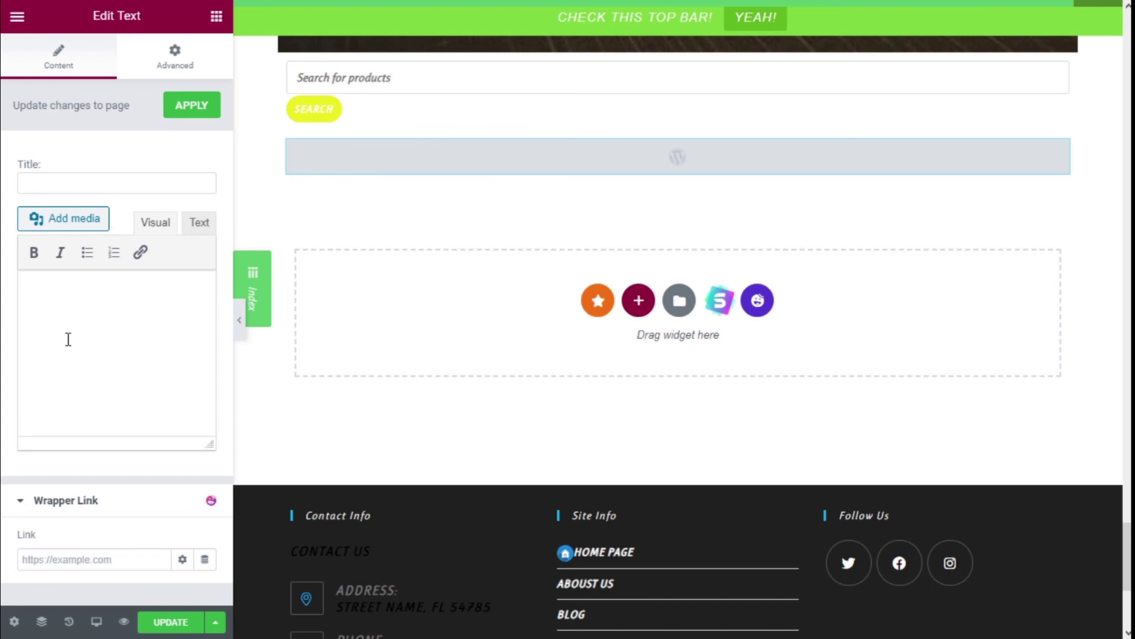
key(ctrl+v)
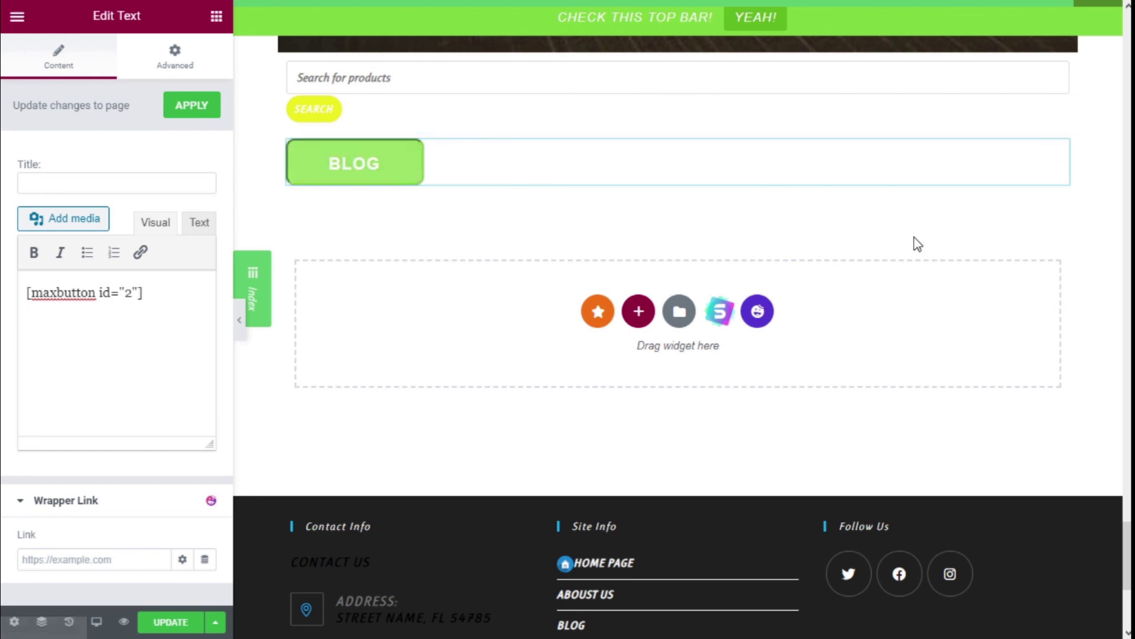
click(165, 626)
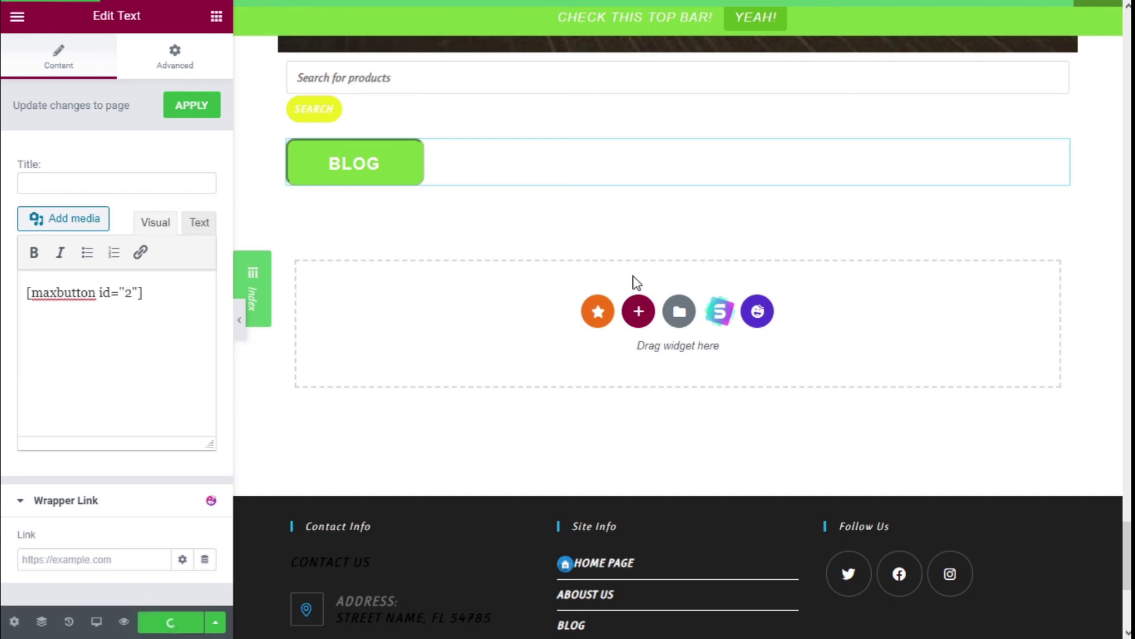